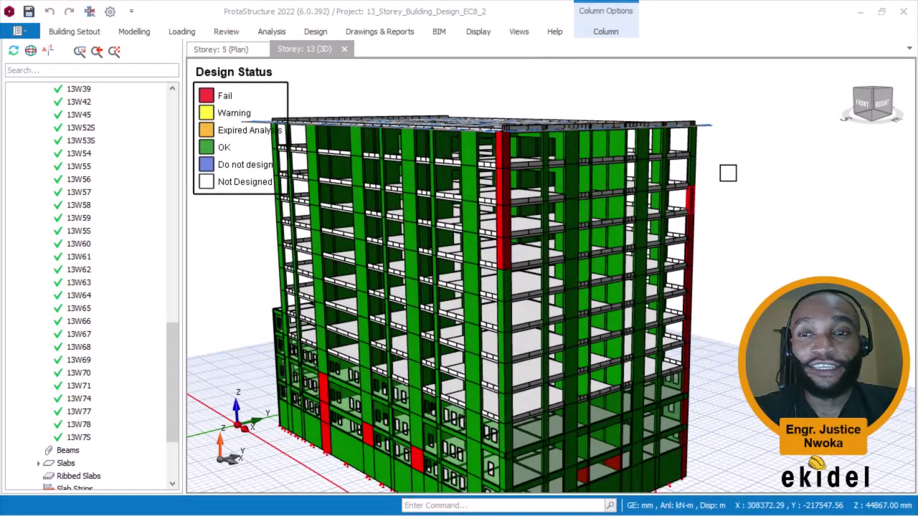
Step: Examine the design status of the corner columns on the upper storeys of the building's right face
{"action": "mouse_move", "coordinate": [728, 173]}
{"action": "middle_mouse_down"}
{"action": "mouse_move", "coordinate": [614, 163]}
{"action": "mouse_move", "coordinate": [663, 187]}
{"action": "middle_mouse_up"}
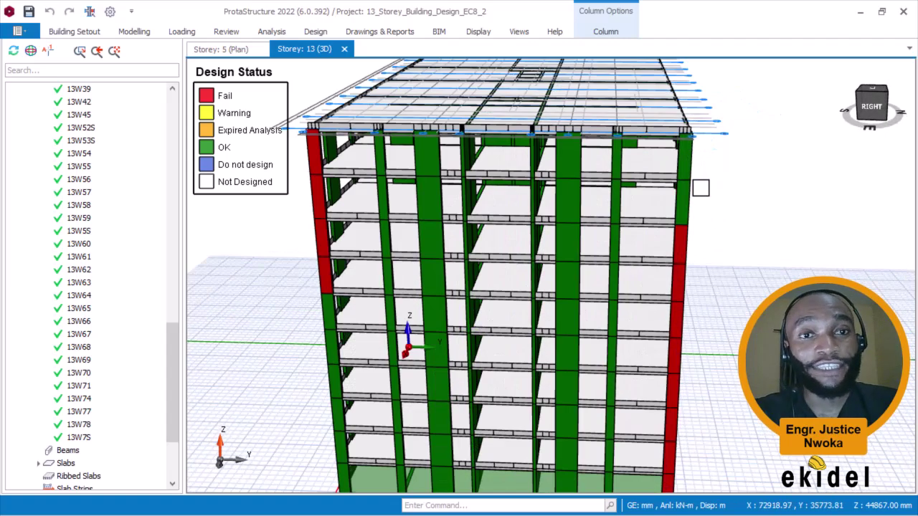
{"action": "middle_click_drag", "start_coordinate": [690, 217], "coordinate": [733, 205]}
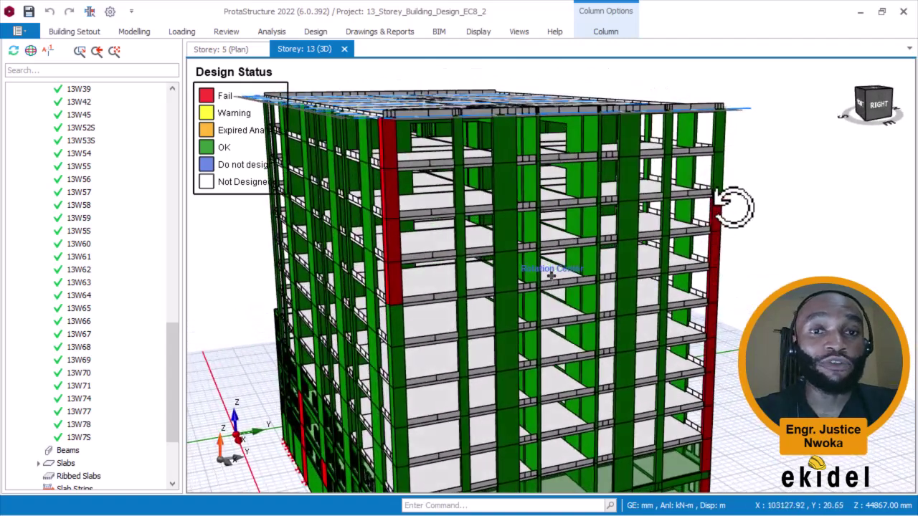
{"action": "scroll", "coordinate": [715, 213], "scroll_direction": "up", "scroll_amount": 2}
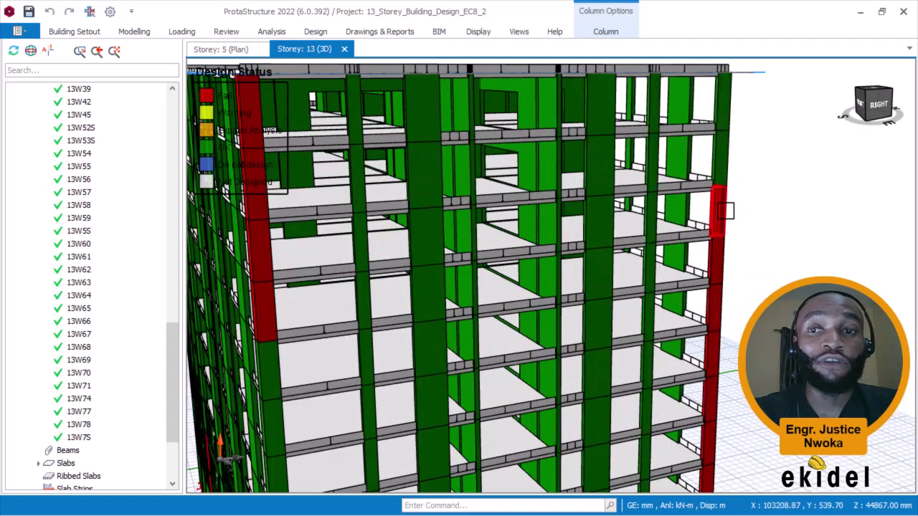
{"action": "scroll", "coordinate": [726, 210], "scroll_direction": "up", "scroll_amount": 2}
{"action": "mouse_move", "coordinate": [723, 207]}
{"action": "middle_mouse_down"}
{"action": "mouse_move", "coordinate": [783, 199]}
{"action": "mouse_move", "coordinate": [726, 206]}
{"action": "middle_mouse_up"}
{"action": "scroll", "coordinate": [726, 195], "scroll_direction": "down", "scroll_amount": 4}
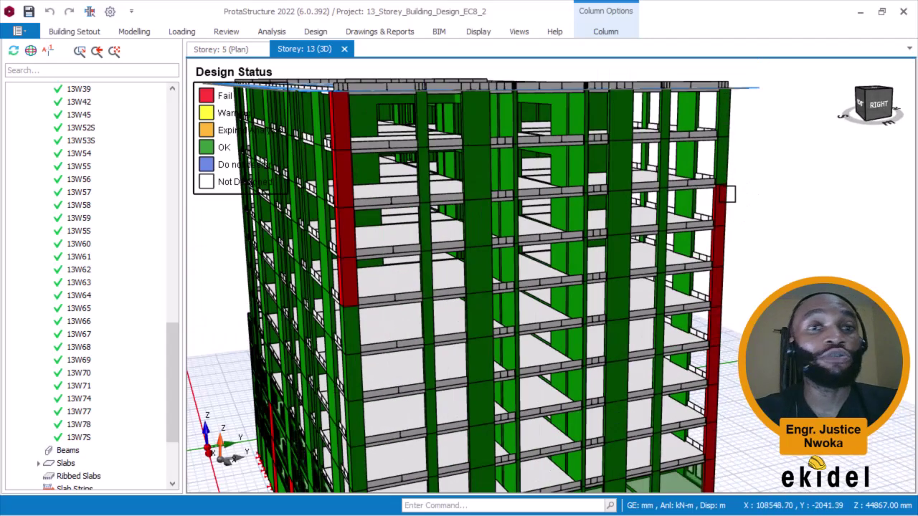
{"action": "scroll", "coordinate": [733, 180], "scroll_direction": "up", "scroll_amount": 3}
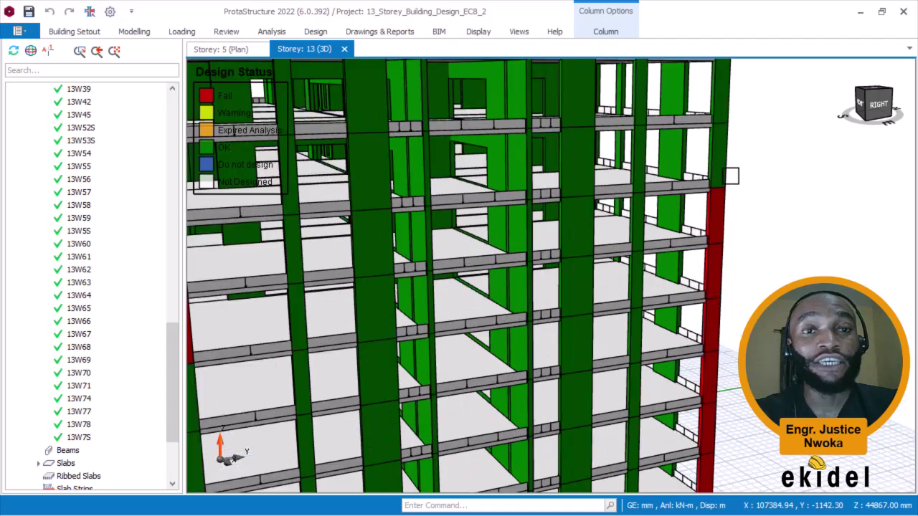
Step: Inspect the design status of the walls and columns across the upper storeys of the building's back face
{"action": "middle_click_drag", "start_coordinate": [729, 178], "coordinate": [551, 170]}
{"action": "scroll", "coordinate": [651, 173], "scroll_direction": "down", "scroll_amount": 3}
{"action": "scroll", "coordinate": [426, 91], "scroll_direction": "up", "scroll_amount": 2}
{"action": "scroll", "coordinate": [487, 162], "scroll_direction": "down", "scroll_amount": 3}
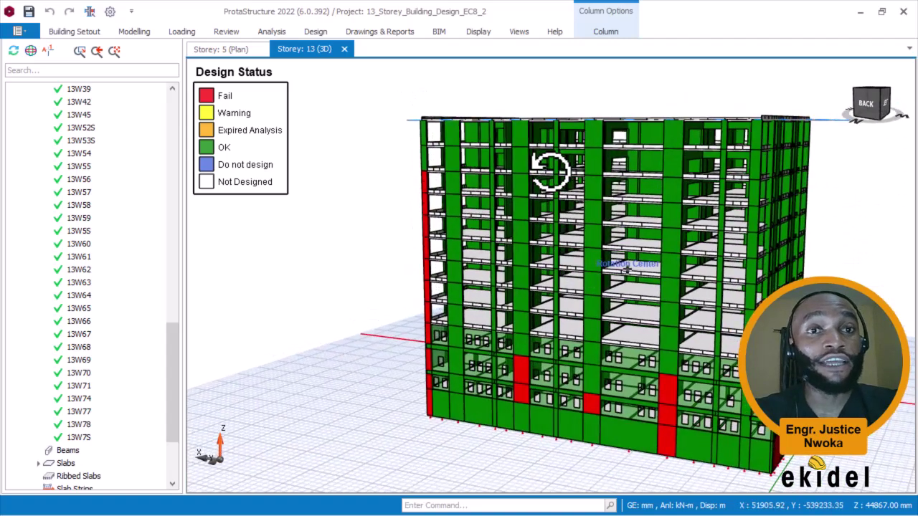
{"action": "scroll", "coordinate": [635, 160], "scroll_direction": "up", "scroll_amount": 2}
{"action": "mouse_move", "coordinate": [635, 159]}
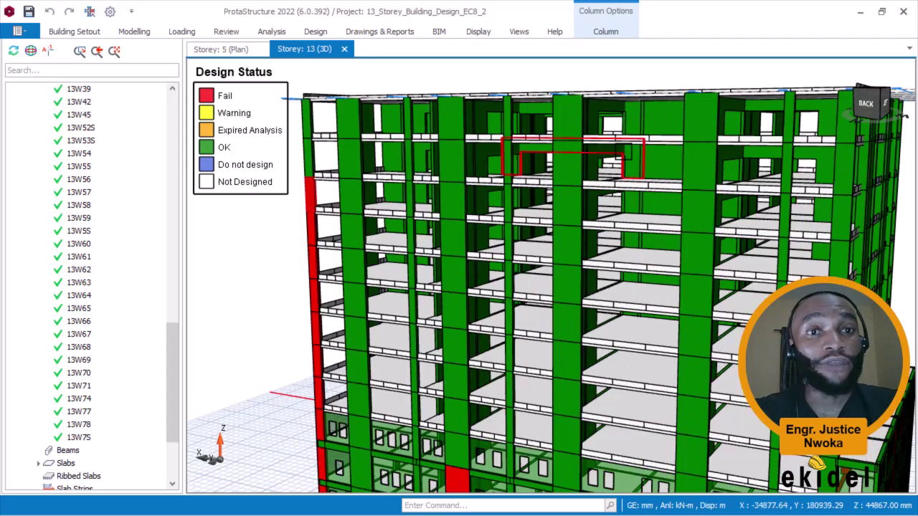
{"action": "scroll", "coordinate": [611, 144], "scroll_direction": "up", "scroll_amount": 2}
{"action": "middle_click_drag", "start_coordinate": [610, 143], "coordinate": [605, 144]}
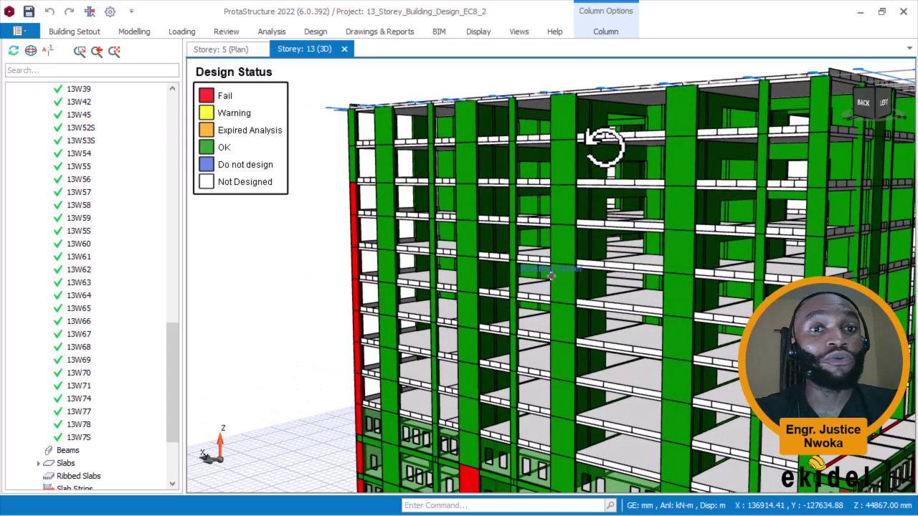
{"action": "scroll", "coordinate": [617, 163], "scroll_direction": "down", "scroll_amount": 1}
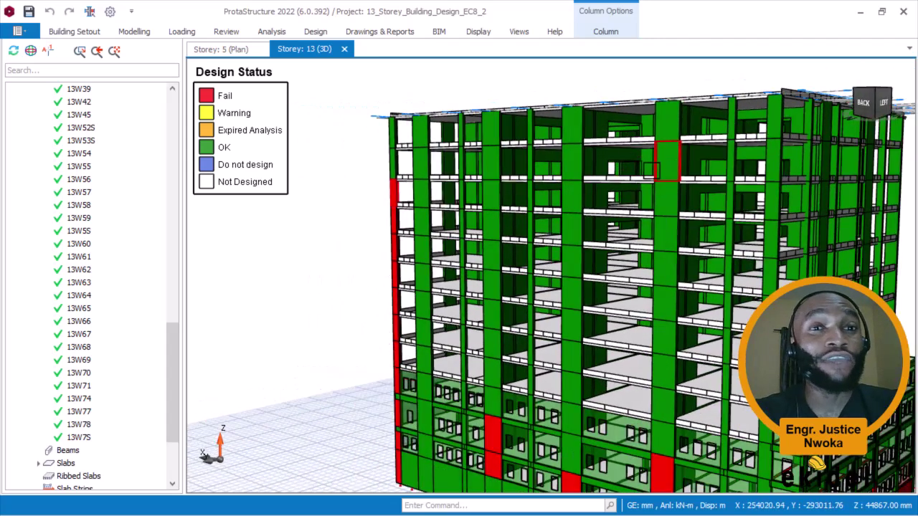
{"action": "middle_click_drag", "start_coordinate": [666, 171], "coordinate": [649, 168]}
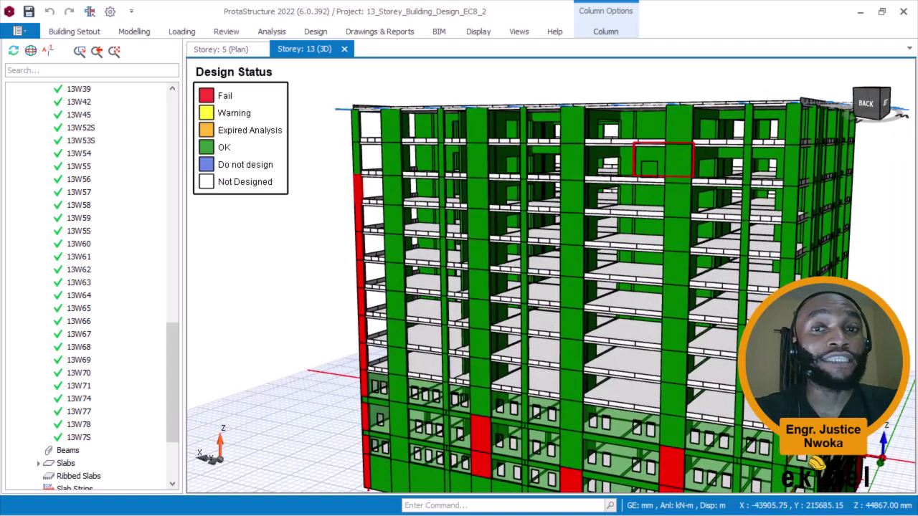
{"action": "scroll", "coordinate": [620, 156], "scroll_direction": "up", "scroll_amount": 3}
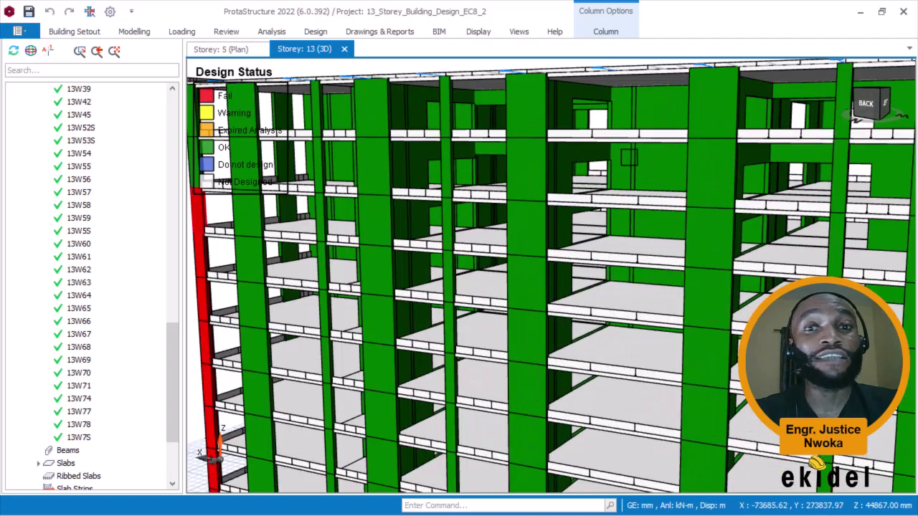
{"action": "mouse_move", "coordinate": [621, 157]}
{"action": "middle_mouse_down"}
{"action": "mouse_move", "coordinate": [610, 148]}
{"action": "mouse_move", "coordinate": [631, 173]}
{"action": "middle_mouse_up"}
{"action": "scroll", "coordinate": [631, 173], "scroll_direction": "down", "scroll_amount": 3}
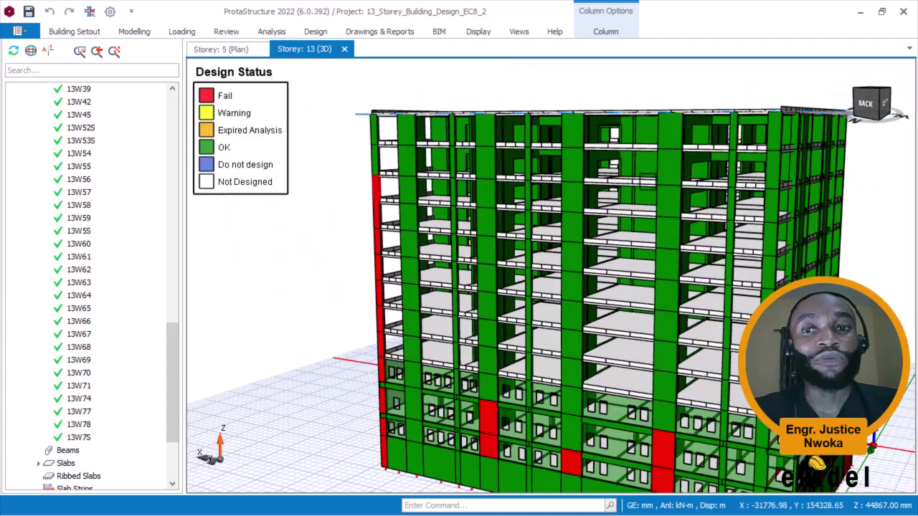
Step: Examine the back-left corner and the red-marked walls on the lowest storeys of the back face
{"action": "scroll", "coordinate": [610, 178], "scroll_direction": "up", "scroll_amount": 2}
{"action": "scroll", "coordinate": [605, 179], "scroll_direction": "up", "scroll_amount": 3}
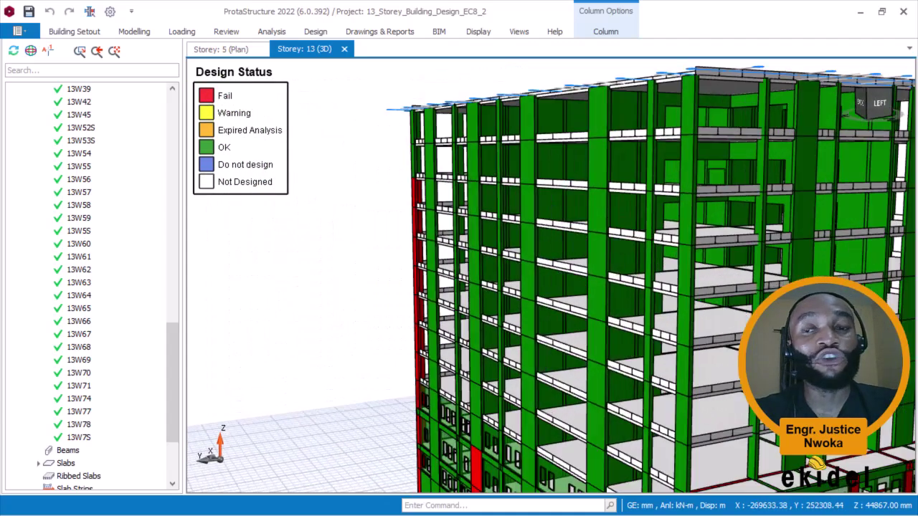
{"action": "scroll", "coordinate": [605, 179], "scroll_direction": "up", "scroll_amount": 1}
{"action": "scroll", "coordinate": [606, 179], "scroll_direction": "down", "scroll_amount": 3}
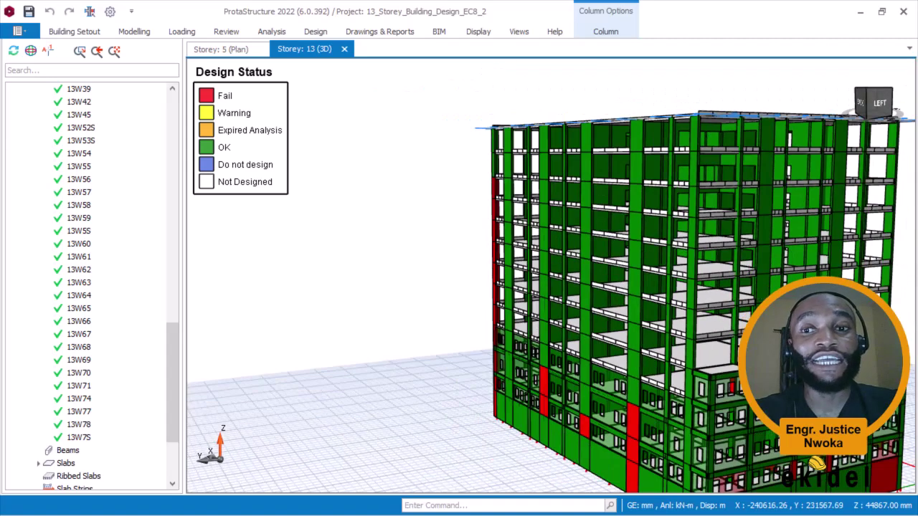
{"action": "scroll", "coordinate": [665, 328], "scroll_direction": "down", "scroll_amount": 2}
{"action": "scroll", "coordinate": [637, 422], "scroll_direction": "up", "scroll_amount": 4}
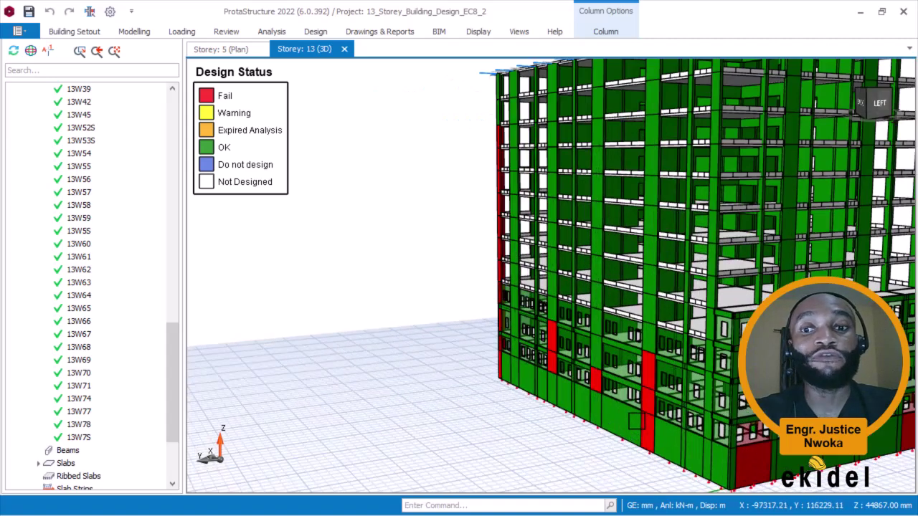
{"action": "scroll", "coordinate": [623, 415], "scroll_direction": "up", "scroll_amount": 2}
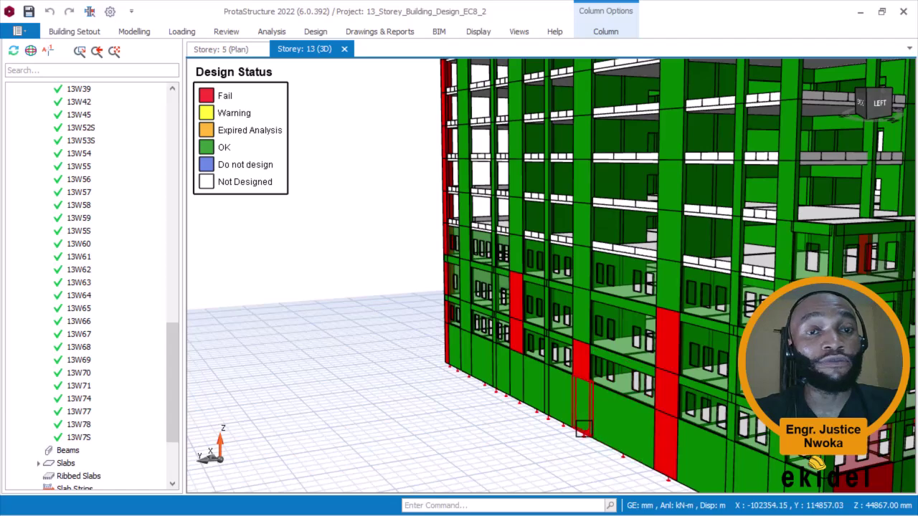
{"action": "mouse_move", "coordinate": [573, 290]}
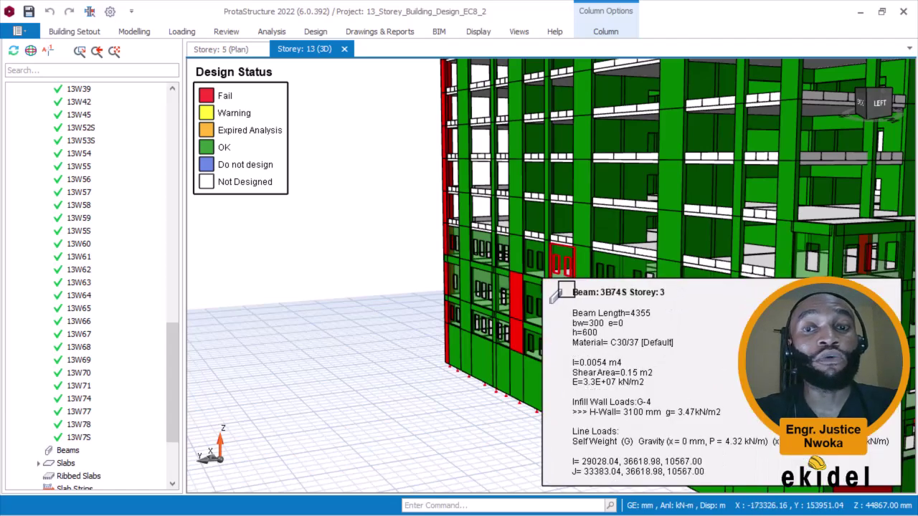
Step: Review the whole back face from above, checking the details of roof line loads, wall 10W54 and slab 10S70
{"action": "mouse_move", "coordinate": [563, 291]}
{"action": "middle_mouse_down"}
{"action": "mouse_move", "coordinate": [581, 283]}
{"action": "mouse_move", "coordinate": [615, 236]}
{"action": "mouse_move", "coordinate": [660, 241]}
{"action": "mouse_move", "coordinate": [630, 357]}
{"action": "middle_mouse_up"}
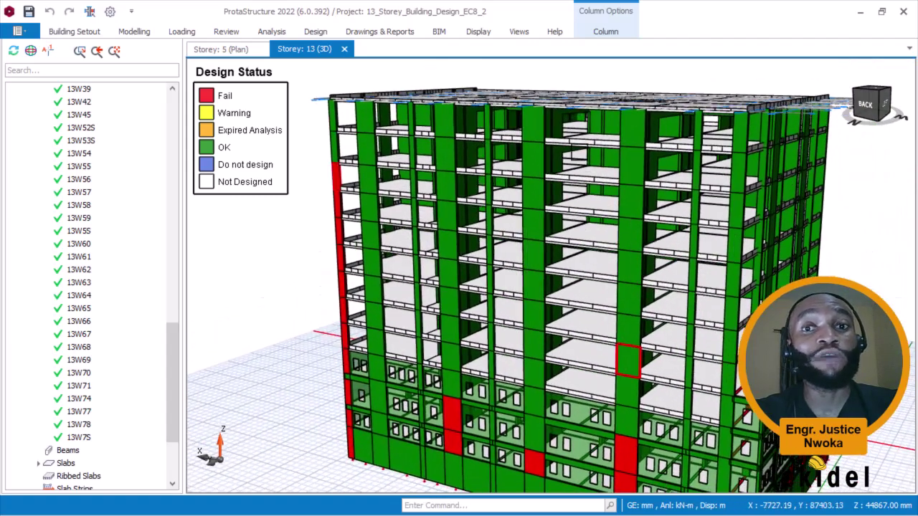
{"action": "mouse_move", "coordinate": [581, 106]}
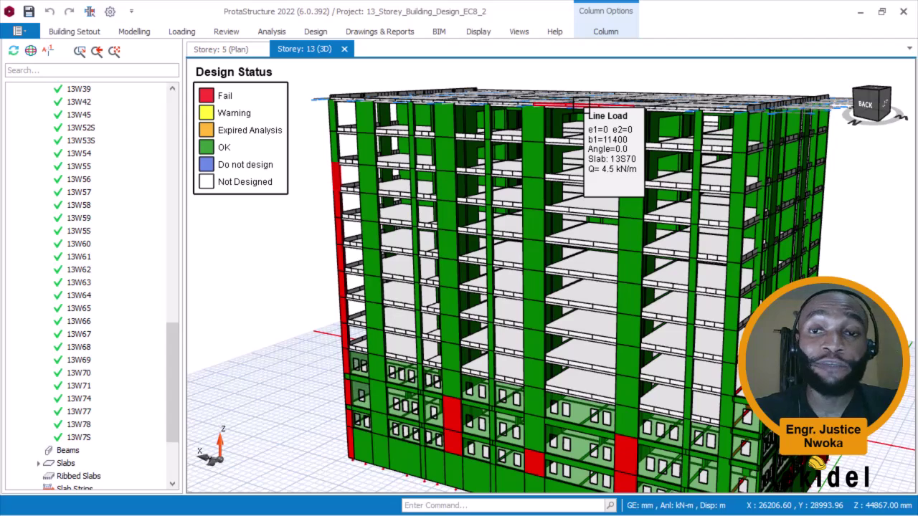
{"action": "middle_click_drag", "start_coordinate": [651, 254], "coordinate": [641, 252]}
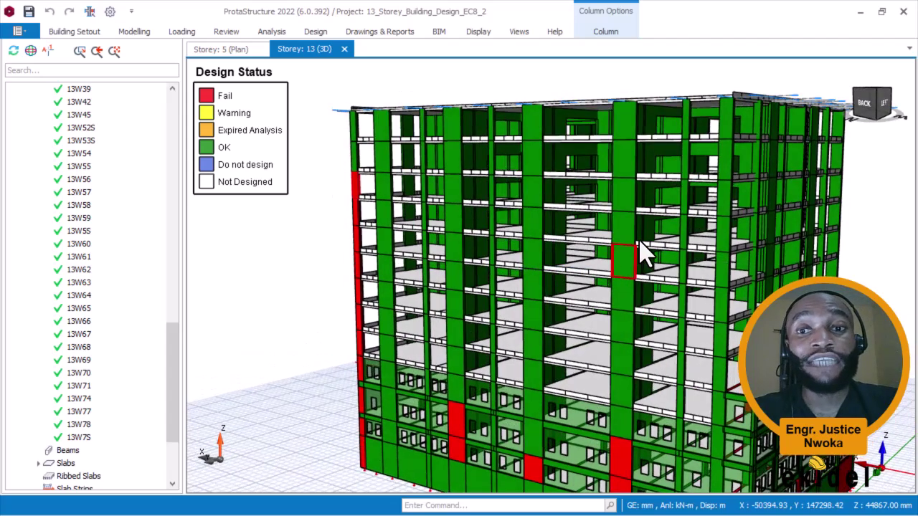
{"action": "scroll", "coordinate": [642, 253], "scroll_direction": "up", "scroll_amount": 3}
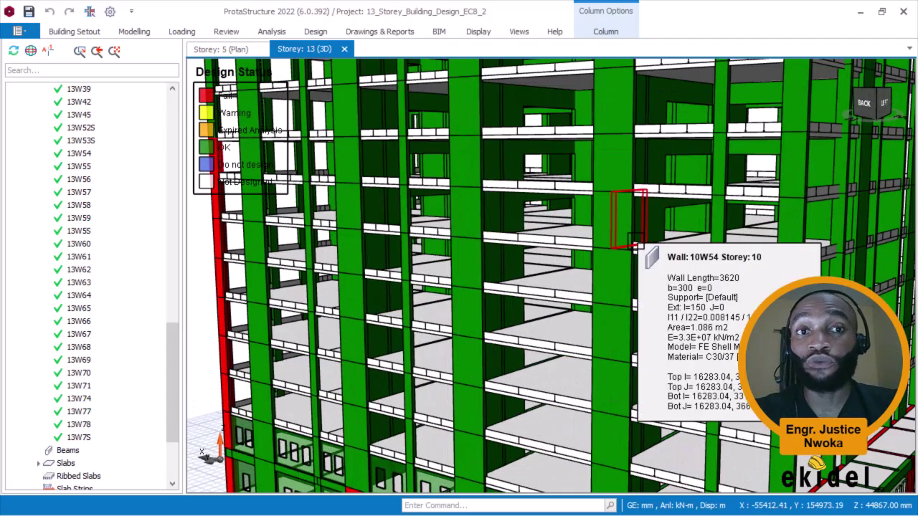
{"action": "scroll", "coordinate": [631, 241], "scroll_direction": "down", "scroll_amount": 3}
{"action": "scroll", "coordinate": [666, 256], "scroll_direction": "up", "scroll_amount": 2}
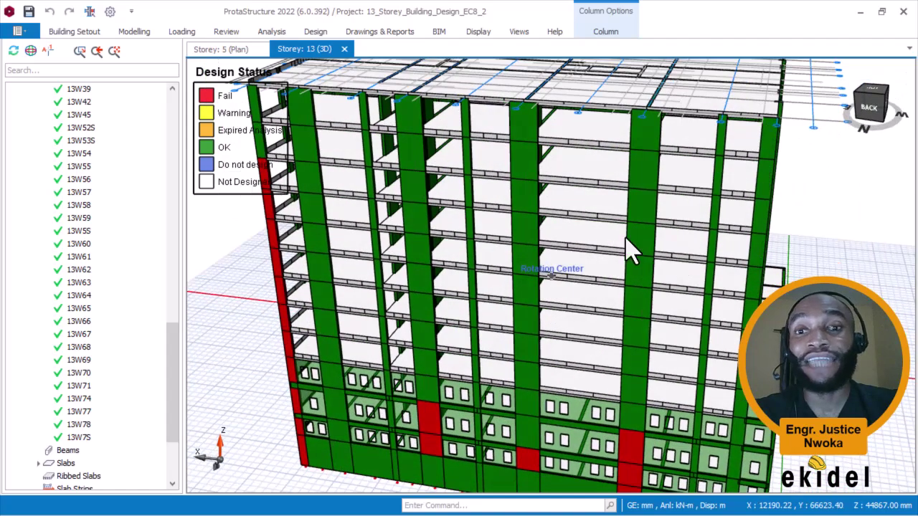
{"action": "scroll", "coordinate": [583, 200], "scroll_direction": "up", "scroll_amount": 3}
{"action": "mouse_move", "coordinate": [583, 200]}
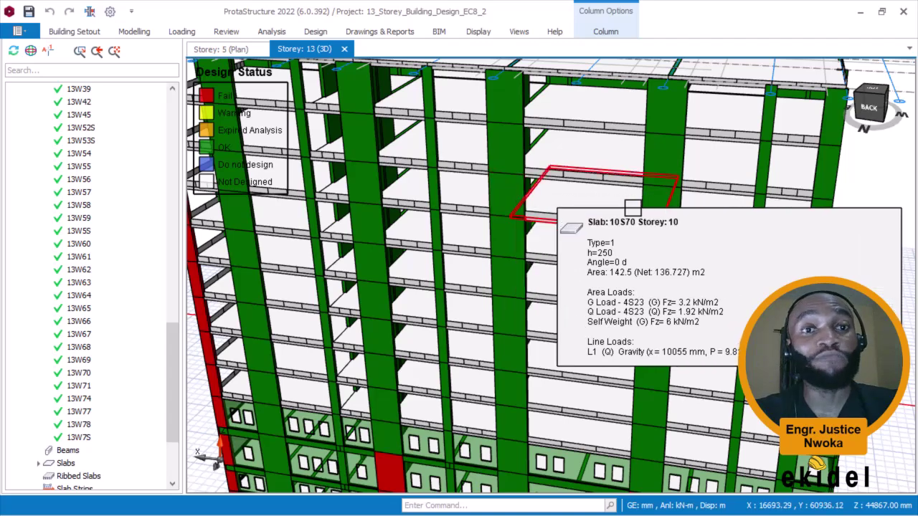
{"action": "scroll", "coordinate": [644, 206], "scroll_direction": "down", "scroll_amount": 4}
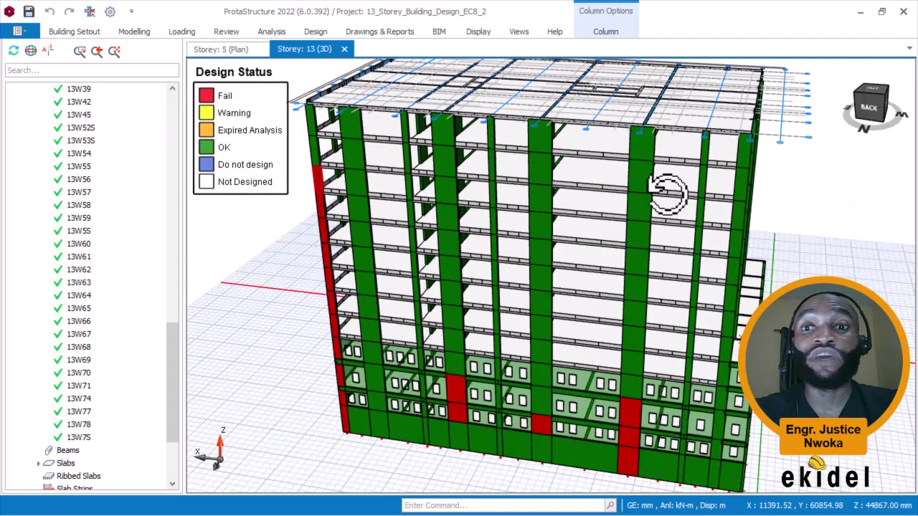
Step: Inspect the storey framing around the building's back-left corner and along the back face up close
{"action": "middle_click_drag", "start_coordinate": [667, 193], "coordinate": [653, 187]}
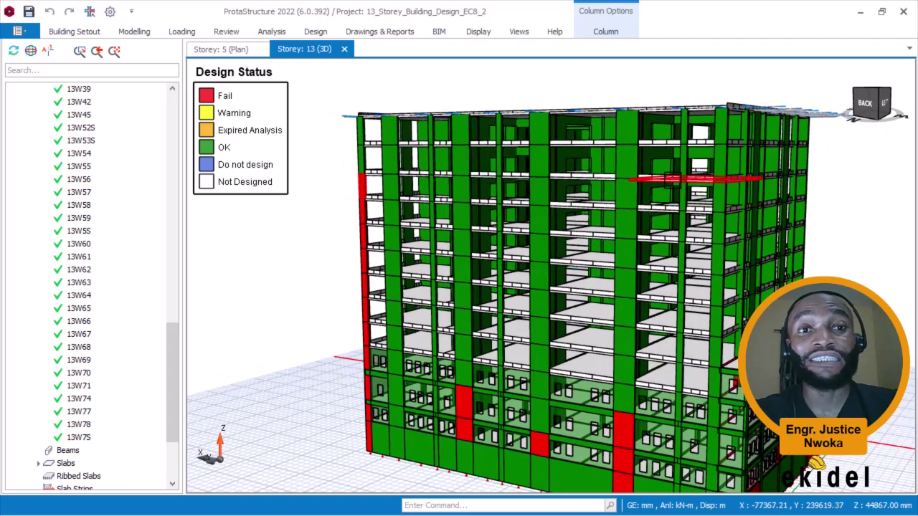
{"action": "scroll", "coordinate": [671, 179], "scroll_direction": "up", "scroll_amount": 2}
{"action": "scroll", "coordinate": [682, 211], "scroll_direction": "up", "scroll_amount": 2}
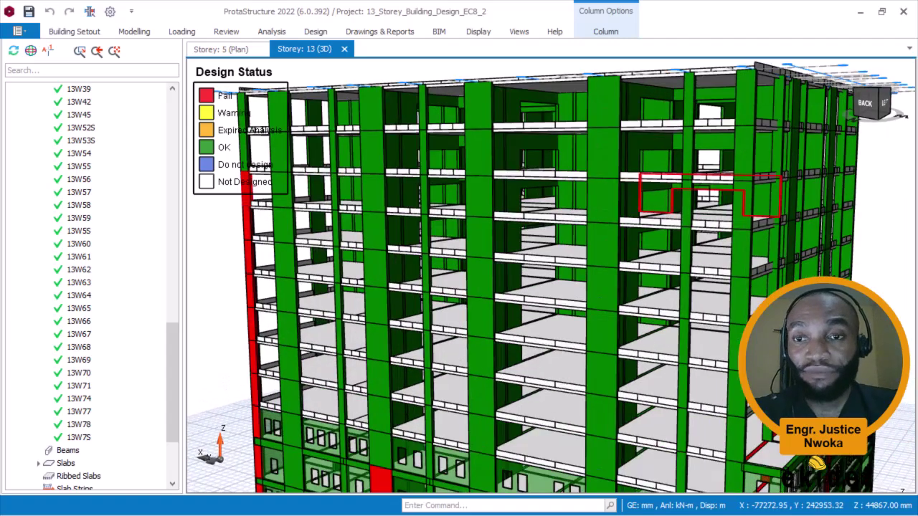
{"action": "middle_click_drag", "start_coordinate": [671, 192], "coordinate": [671, 194]}
{"action": "scroll", "coordinate": [671, 193], "scroll_direction": "up", "scroll_amount": 4}
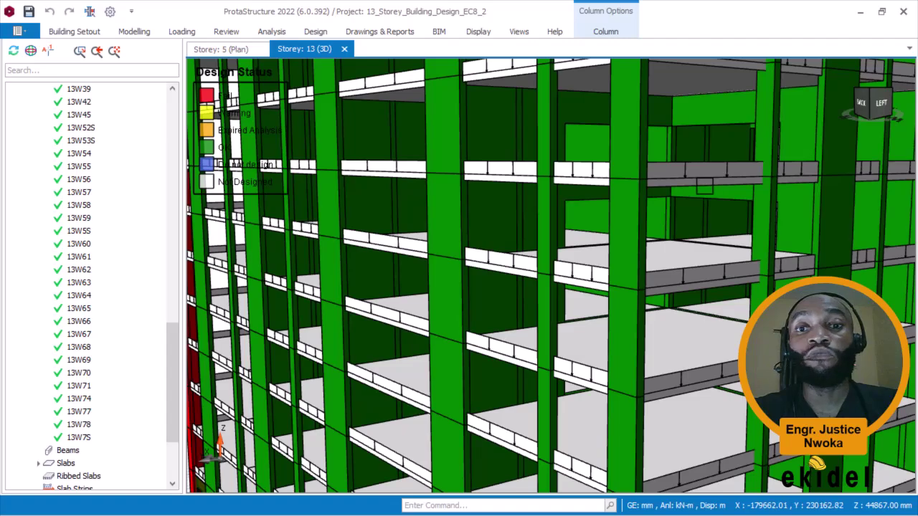
{"action": "scroll", "coordinate": [671, 194], "scroll_direction": "down", "scroll_amount": 5}
{"action": "mouse_move", "coordinate": [592, 176]}
{"action": "middle_mouse_down"}
{"action": "mouse_move", "coordinate": [660, 180]}
{"action": "mouse_move", "coordinate": [553, 185]}
{"action": "middle_mouse_up"}
{"action": "scroll", "coordinate": [585, 185], "scroll_direction": "up", "scroll_amount": 3}
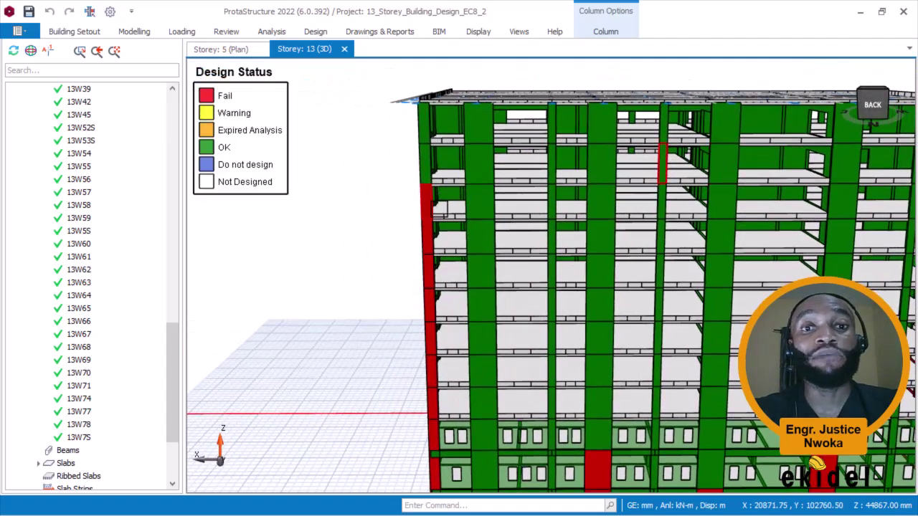
Step: Examine the red-marked corner column stack on the right face, checking the details of column 11C5S on storey 11
{"action": "mouse_move", "coordinate": [433, 211]}
{"action": "middle_mouse_down"}
{"action": "mouse_move", "coordinate": [480, 201]}
{"action": "mouse_move", "coordinate": [586, 205]}
{"action": "middle_mouse_up"}
{"action": "scroll", "coordinate": [677, 177], "scroll_direction": "up", "scroll_amount": 5}
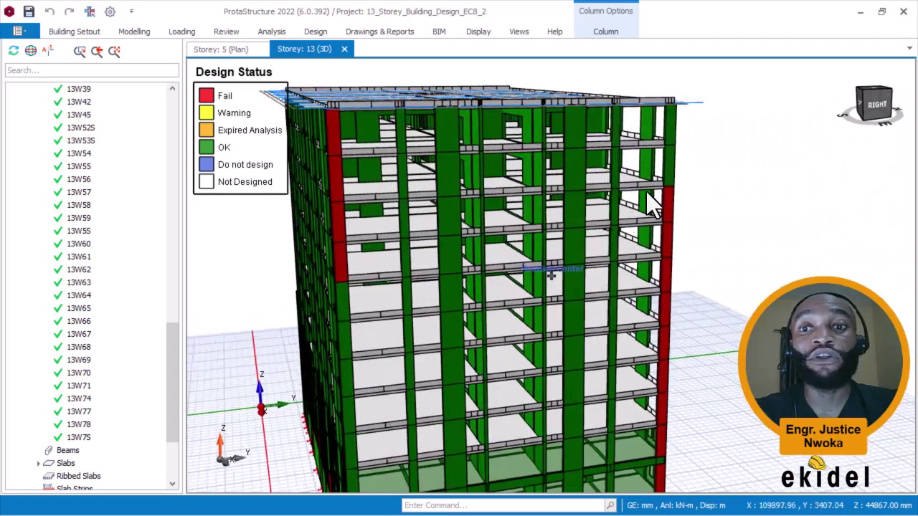
{"action": "middle_click_drag", "start_coordinate": [648, 216], "coordinate": [710, 226]}
{"action": "scroll", "coordinate": [708, 224], "scroll_direction": "up", "scroll_amount": 5}
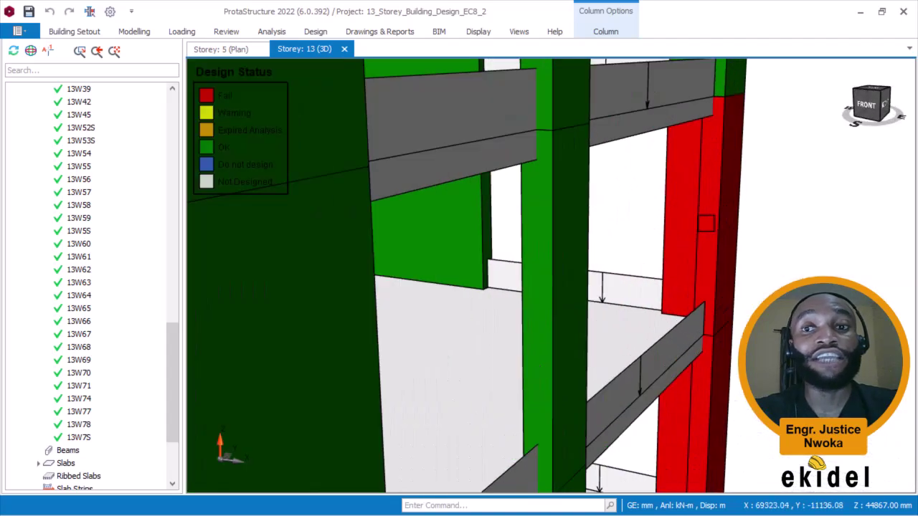
{"action": "mouse_move", "coordinate": [706, 223]}
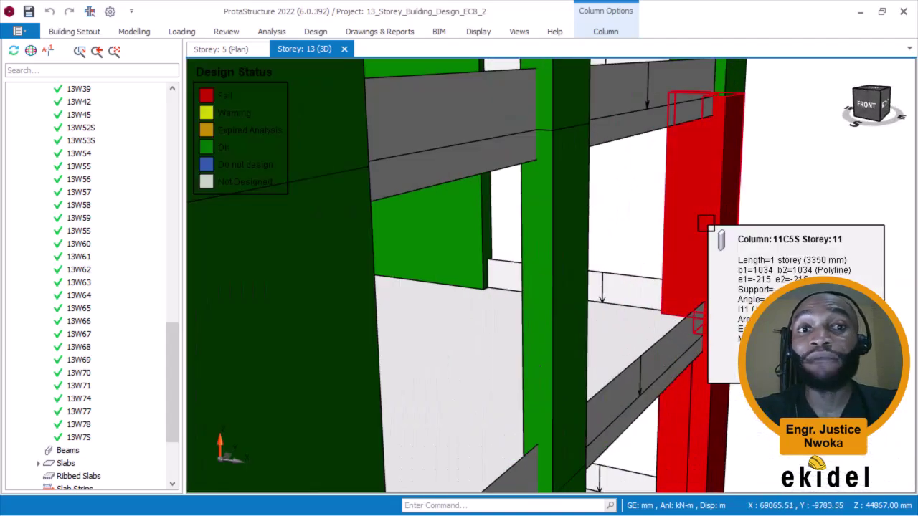
{"action": "scroll", "coordinate": [705, 223], "scroll_direction": "down", "scroll_amount": 2}
{"action": "scroll", "coordinate": [706, 223], "scroll_direction": "down", "scroll_amount": 2}
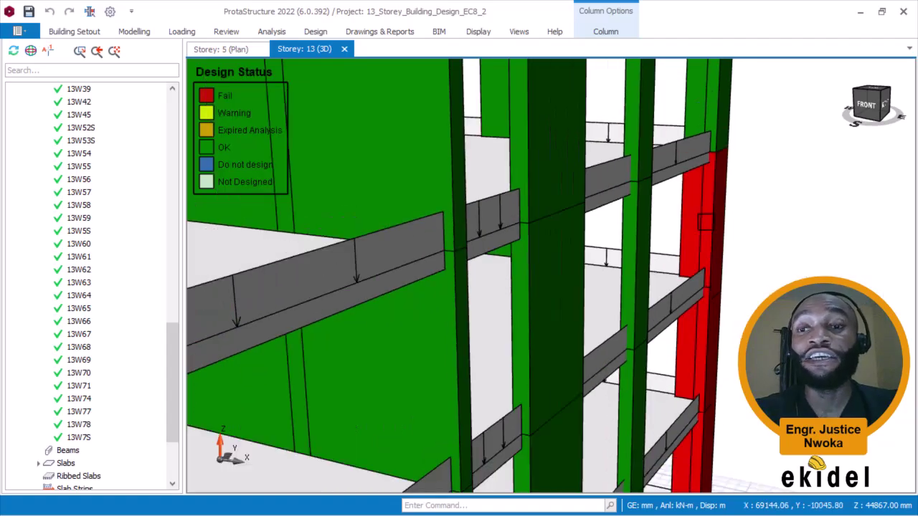
{"action": "scroll", "coordinate": [704, 220], "scroll_direction": "down", "scroll_amount": 1}
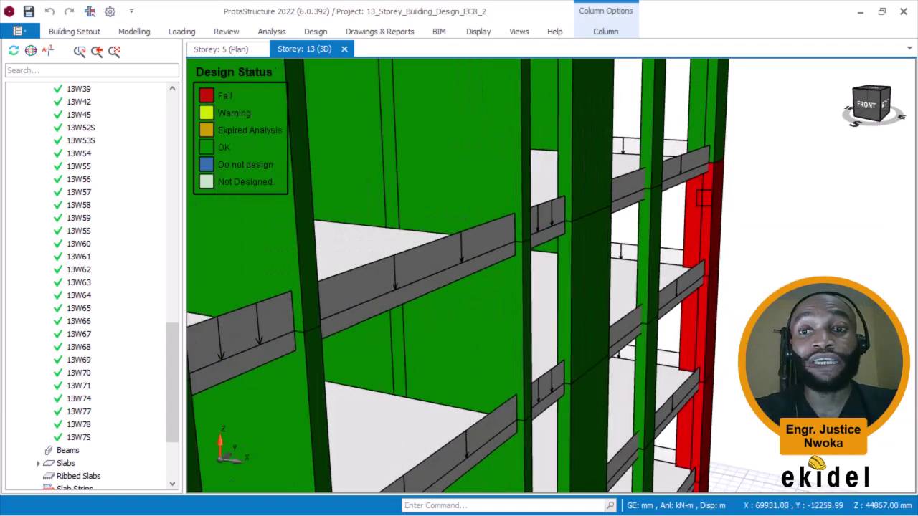
{"action": "scroll", "coordinate": [706, 205], "scroll_direction": "down", "scroll_amount": 3}
{"action": "scroll", "coordinate": [703, 203], "scroll_direction": "down", "scroll_amount": 3}
{"action": "mouse_move", "coordinate": [704, 202]}
{"action": "middle_mouse_down"}
{"action": "mouse_move", "coordinate": [682, 199]}
{"action": "mouse_move", "coordinate": [655, 216]}
{"action": "middle_mouse_up"}
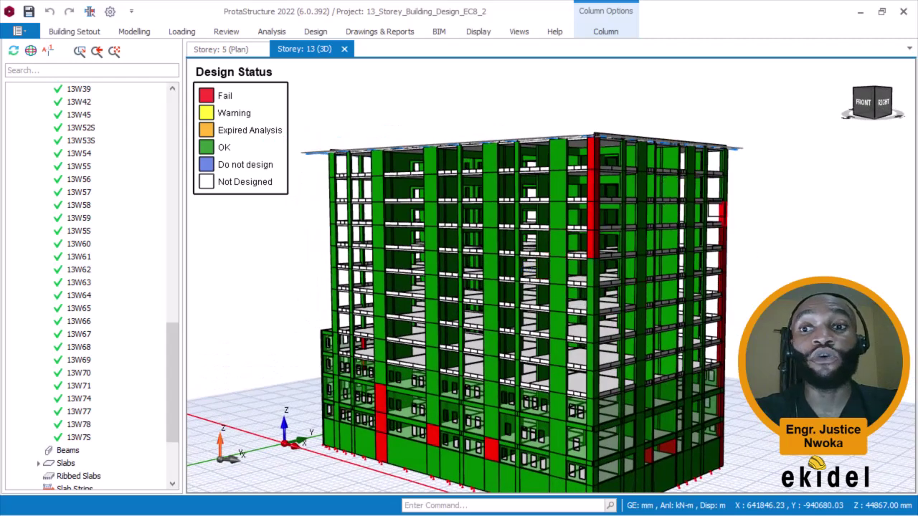
{"action": "scroll", "coordinate": [739, 215], "scroll_direction": "up", "scroll_amount": 6}
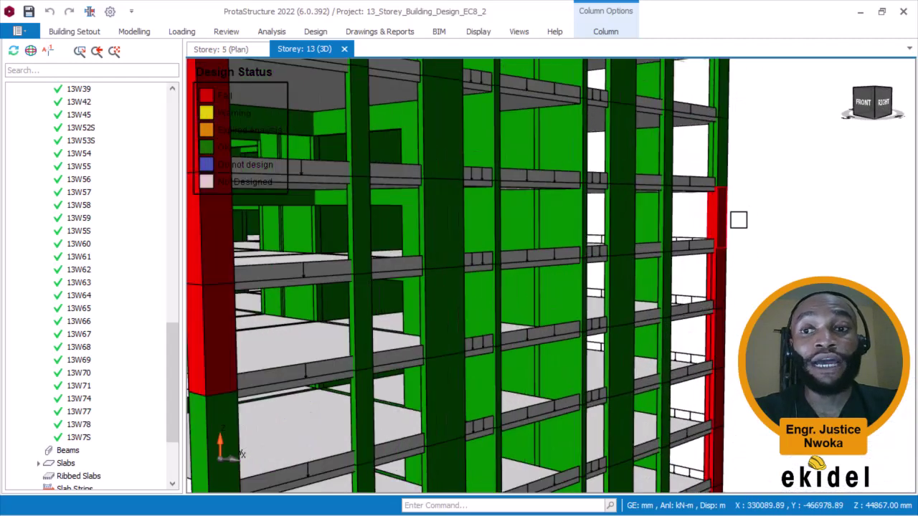
Step: Inspect the red corner columns on the right face from the front corner, close up and over the building's full height
{"action": "mouse_move", "coordinate": [739, 221]}
{"action": "middle_mouse_down"}
{"action": "mouse_move", "coordinate": [734, 228]}
{"action": "mouse_move", "coordinate": [714, 205]}
{"action": "middle_mouse_up"}
{"action": "scroll", "coordinate": [715, 206], "scroll_direction": "up", "scroll_amount": 2}
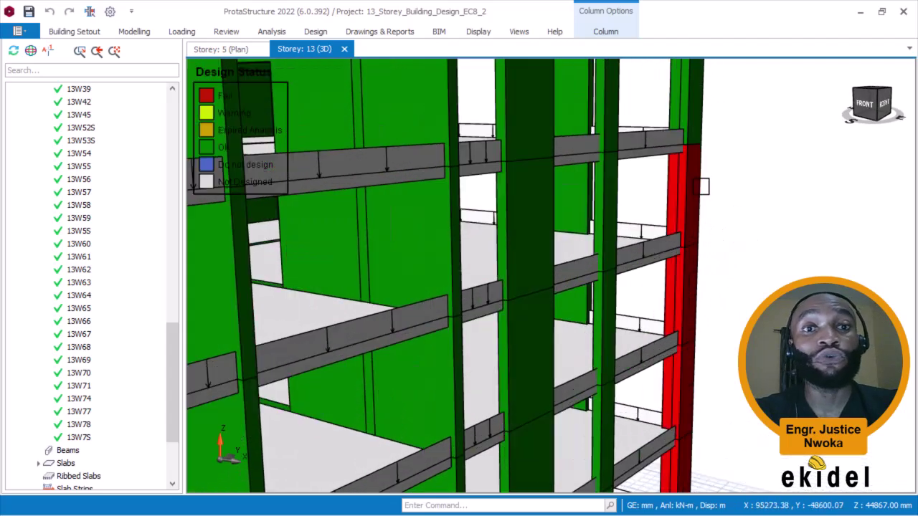
{"action": "scroll", "coordinate": [703, 174], "scroll_direction": "up", "scroll_amount": 1}
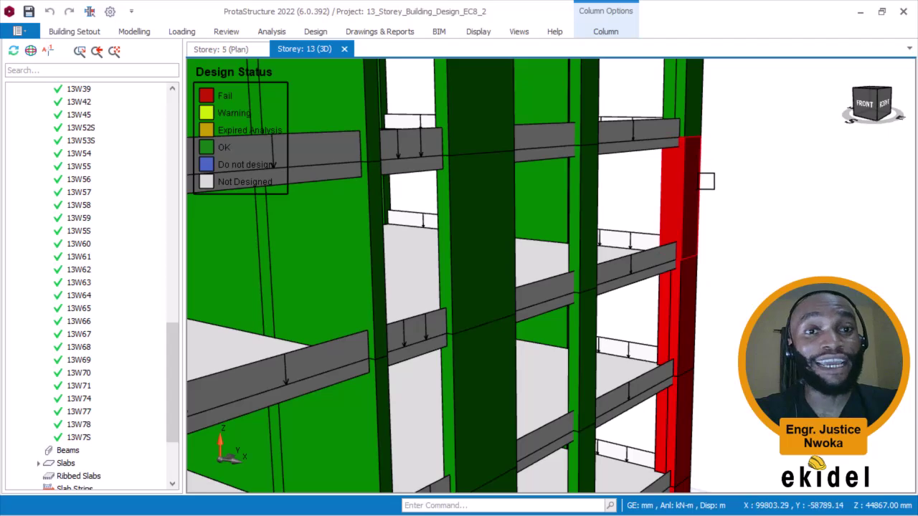
{"action": "mouse_move", "coordinate": [706, 182]}
{"action": "middle_mouse_down"}
{"action": "mouse_move", "coordinate": [715, 180]}
{"action": "mouse_move", "coordinate": [644, 177]}
{"action": "mouse_move", "coordinate": [610, 164]}
{"action": "mouse_move", "coordinate": [606, 172]}
{"action": "middle_mouse_up"}
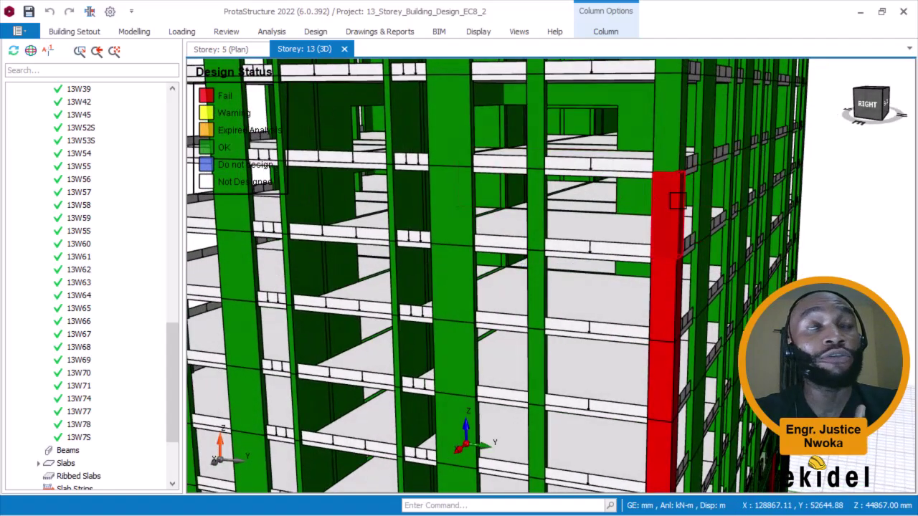
{"action": "mouse_move", "coordinate": [677, 201]}
{"action": "scroll", "coordinate": [677, 201], "scroll_direction": "up", "scroll_amount": 3}
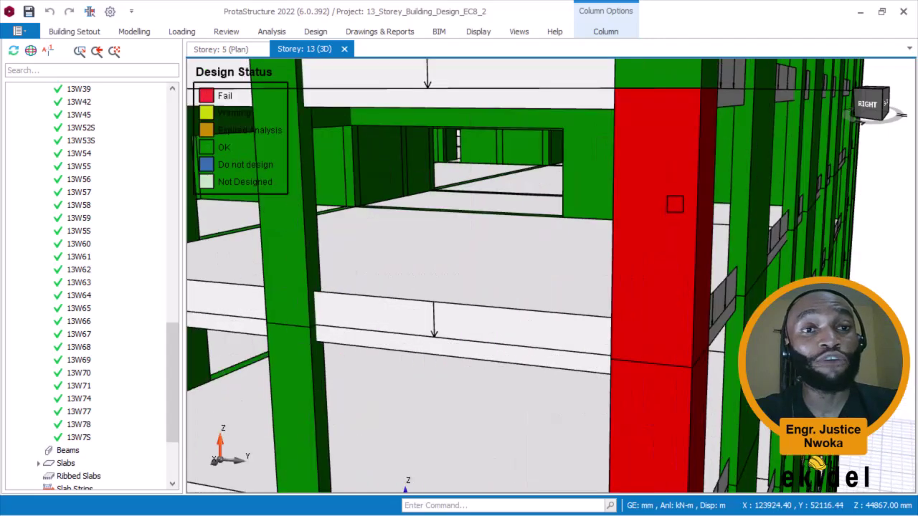
{"action": "mouse_move", "coordinate": [674, 199]}
{"action": "middle_mouse_down"}
{"action": "mouse_move", "coordinate": [663, 201]}
{"action": "mouse_move", "coordinate": [696, 205]}
{"action": "middle_mouse_up"}
{"action": "scroll", "coordinate": [697, 206], "scroll_direction": "down", "scroll_amount": 6}
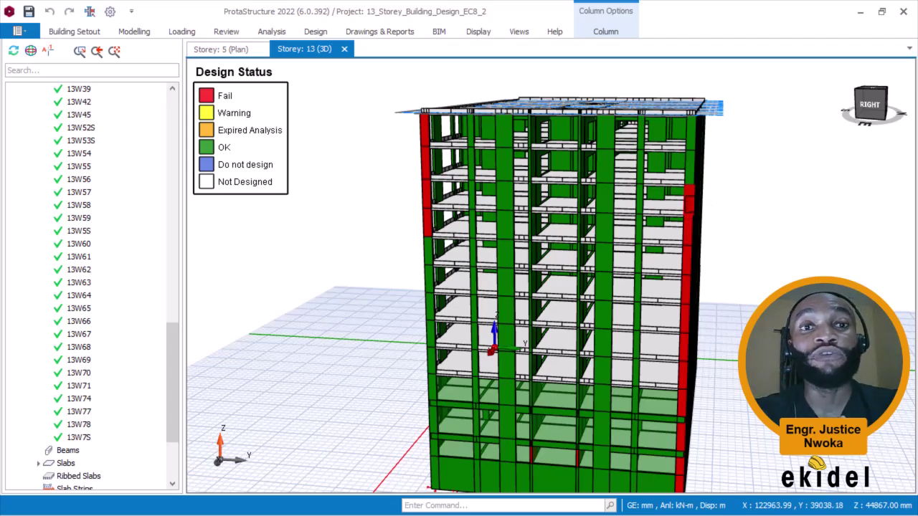
{"action": "scroll", "coordinate": [688, 203], "scroll_direction": "up", "scroll_amount": 2}
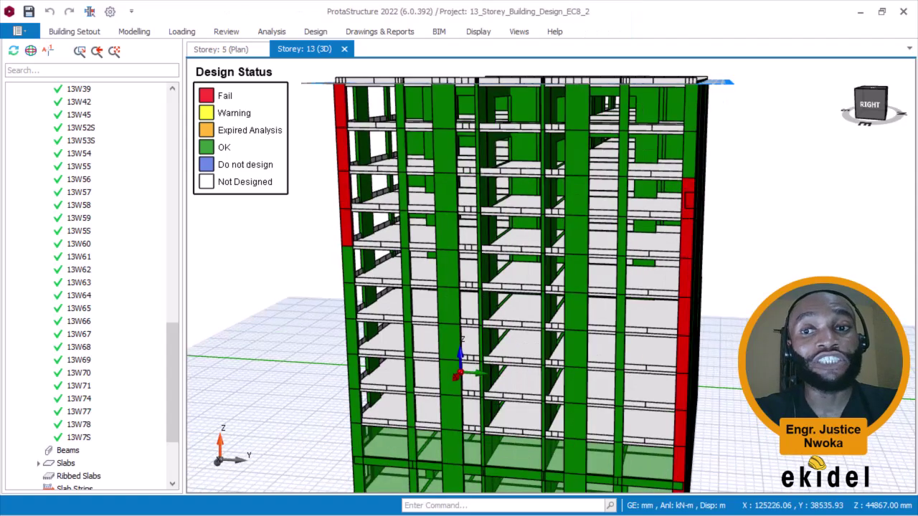
{"action": "middle_click_drag", "start_coordinate": [690, 200], "coordinate": [715, 195]}
{"action": "scroll", "coordinate": [716, 195], "scroll_direction": "up", "scroll_amount": 5}
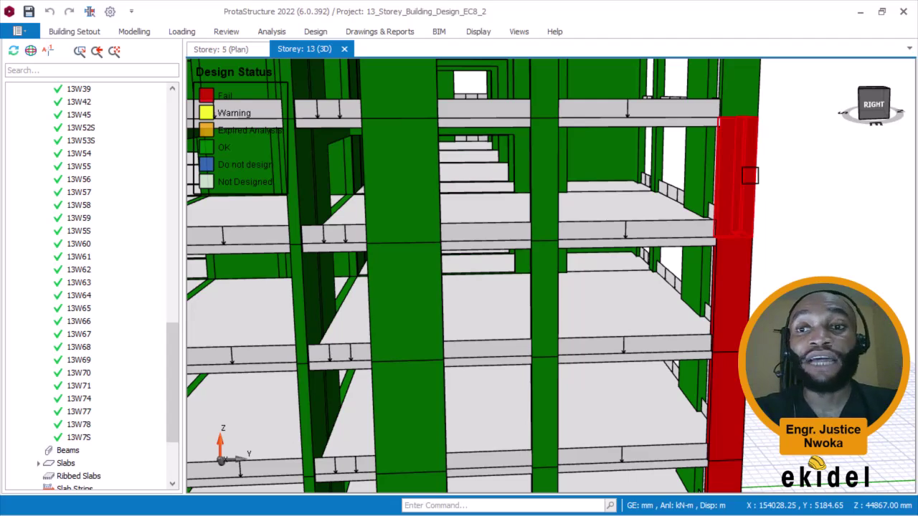
Step: Open the section design of the red storey 11 corner column 11C5S and run its interactive reinforcement design
{"action": "right_click", "coordinate": [749, 176]}
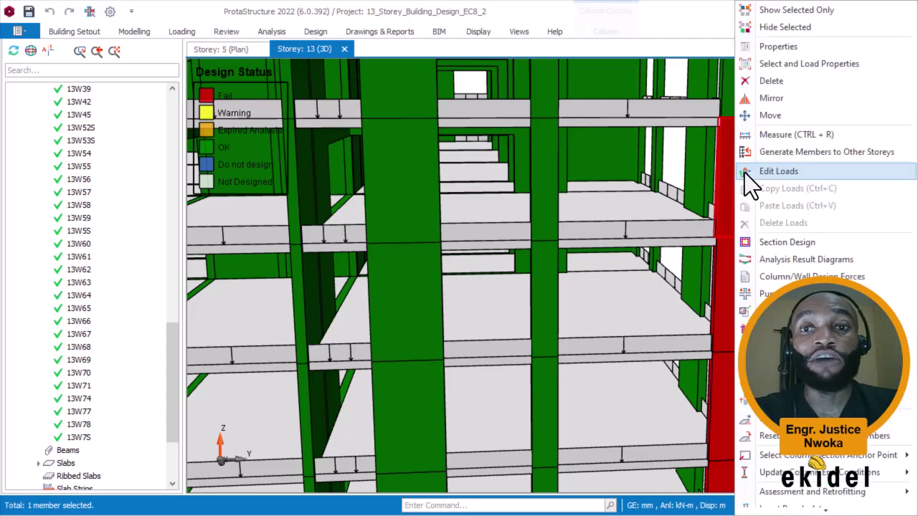
{"action": "left_click", "coordinate": [792, 243]}
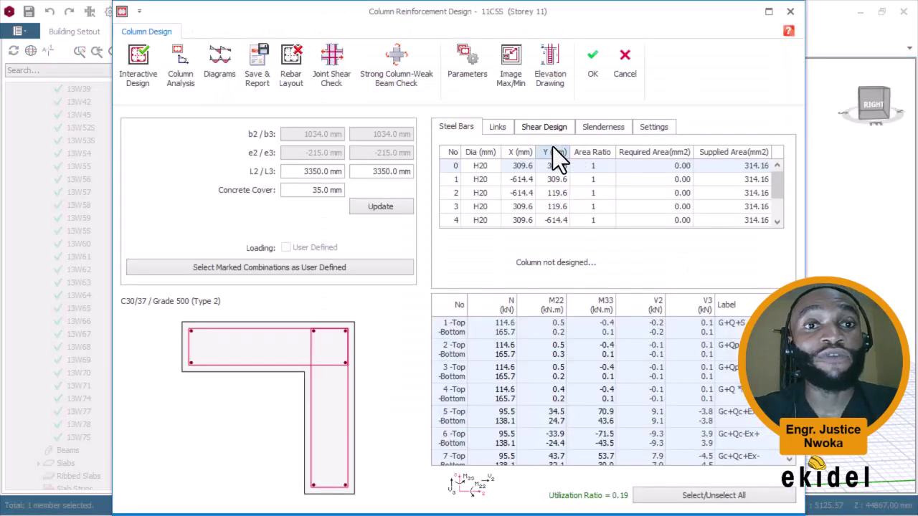
{"action": "left_click", "coordinate": [221, 59]}
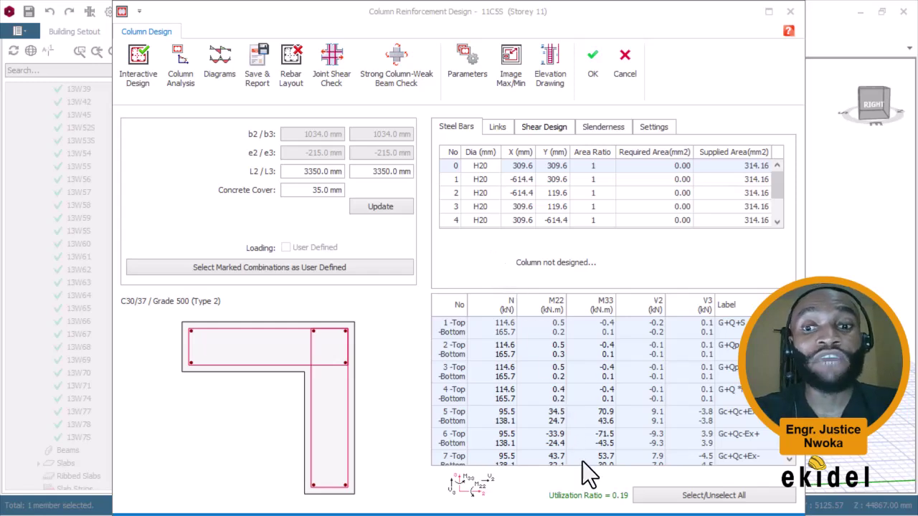
{"action": "left_click", "coordinate": [144, 57]}
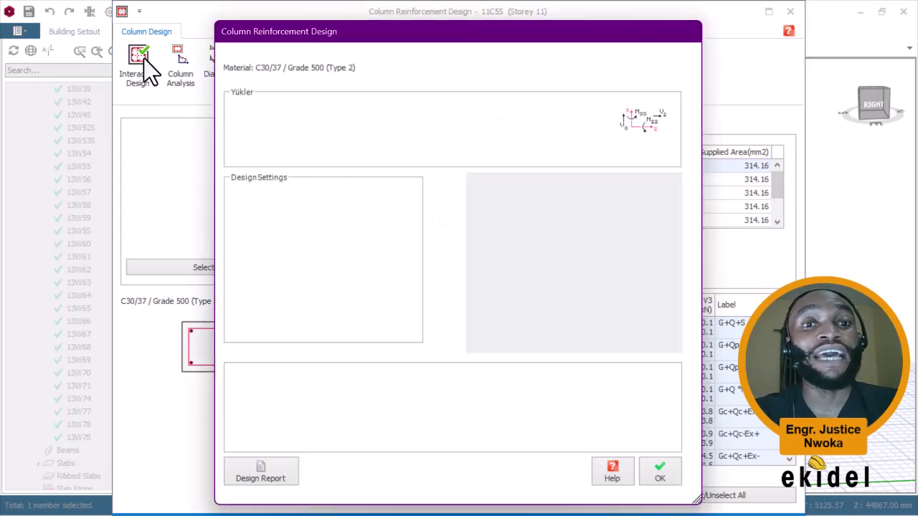
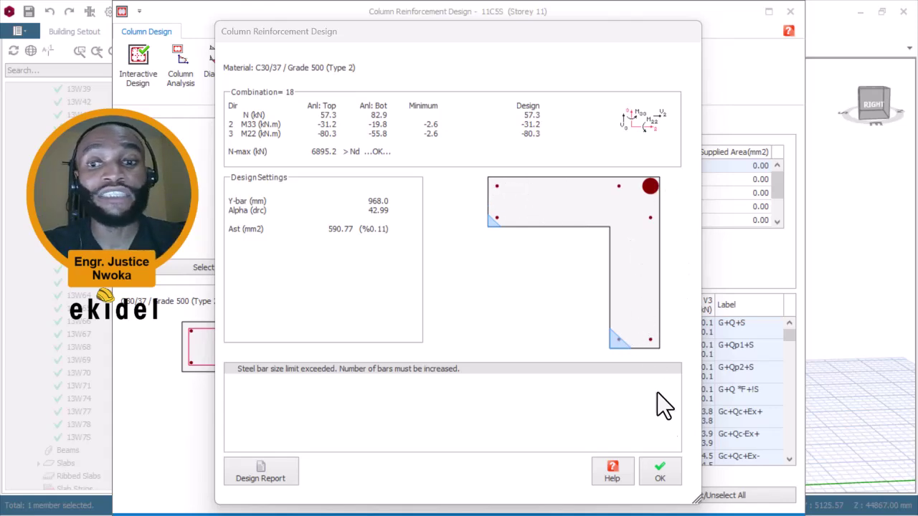
{"action": "left_click", "coordinate": [666, 469]}
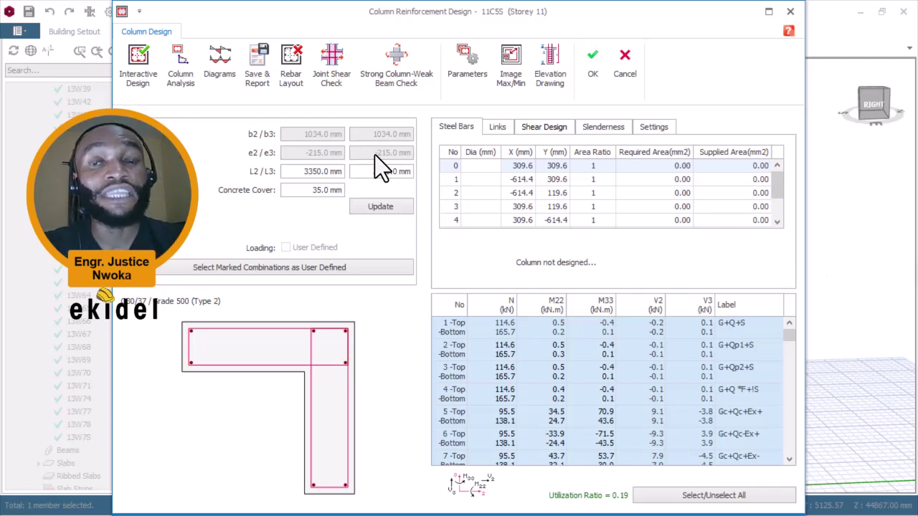
Step: Start automatic containment in the column's rebar layout, setting the corner bars to 1 and n4 to 1
{"action": "left_click", "coordinate": [297, 66]}
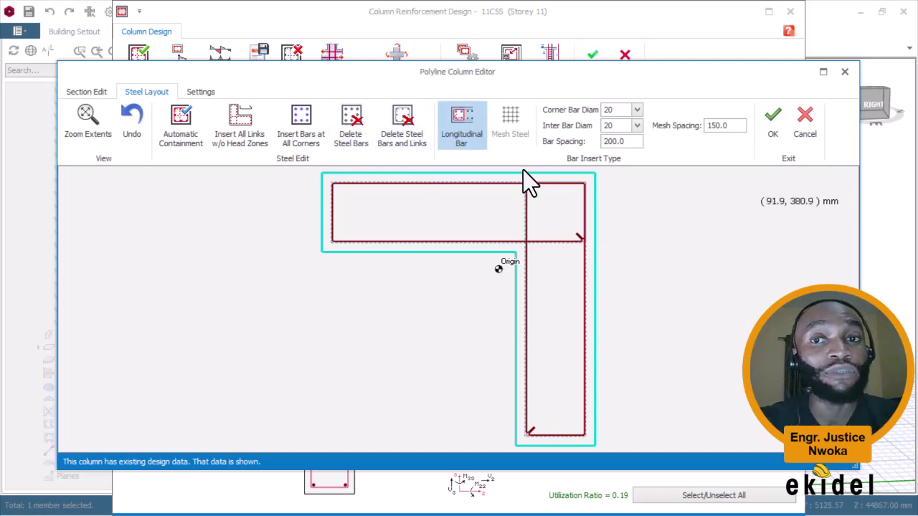
{"action": "left_click", "coordinate": [189, 122]}
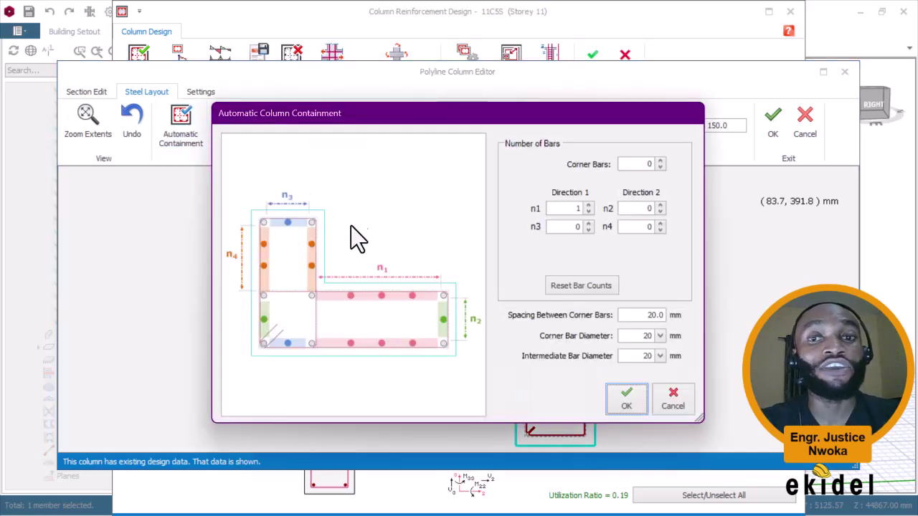
{"action": "left_click", "coordinate": [462, 90]}
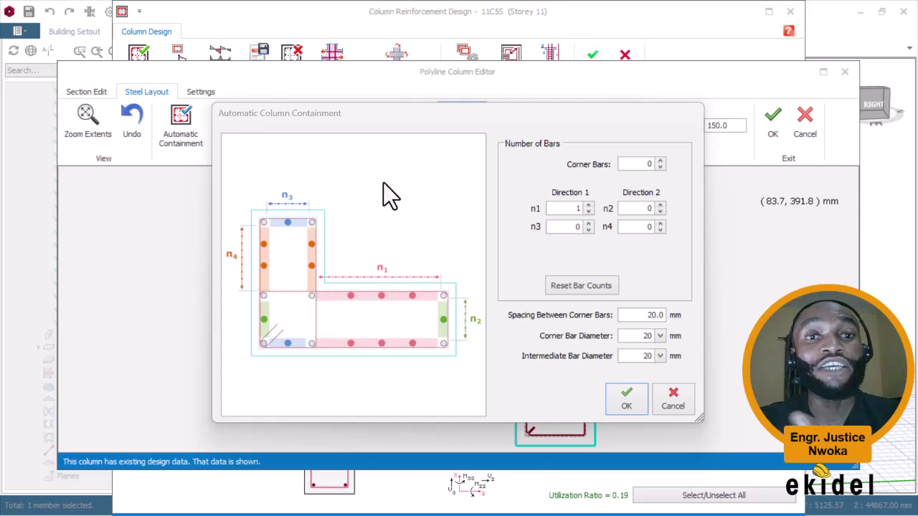
{"action": "left_click_drag", "start_coordinate": [404, 118], "coordinate": [808, 90]}
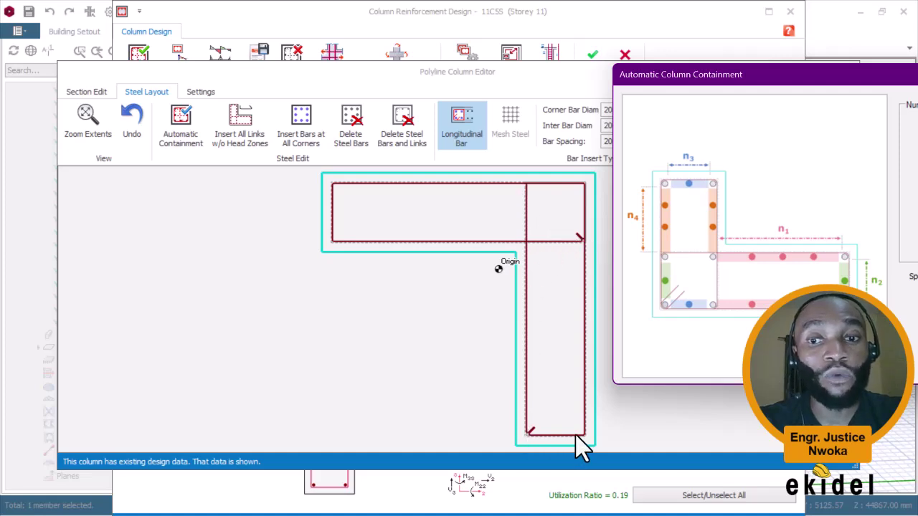
{"action": "left_click_drag", "start_coordinate": [850, 88], "coordinate": [447, 113]}
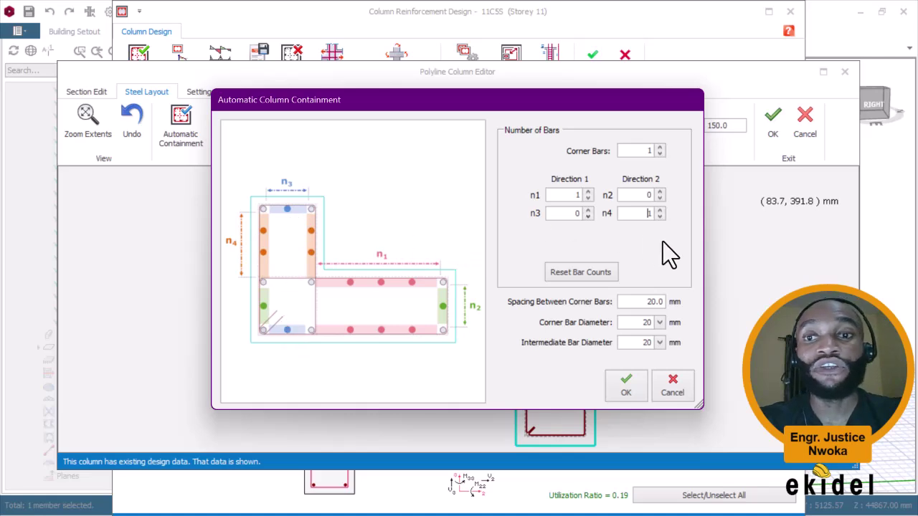
Step: Try to use 20M corner bars with a larger intermediate bar diameter in the automatic containment
{"action": "left_click", "coordinate": [660, 322]}
{"action": "left_click", "coordinate": [639, 350]}
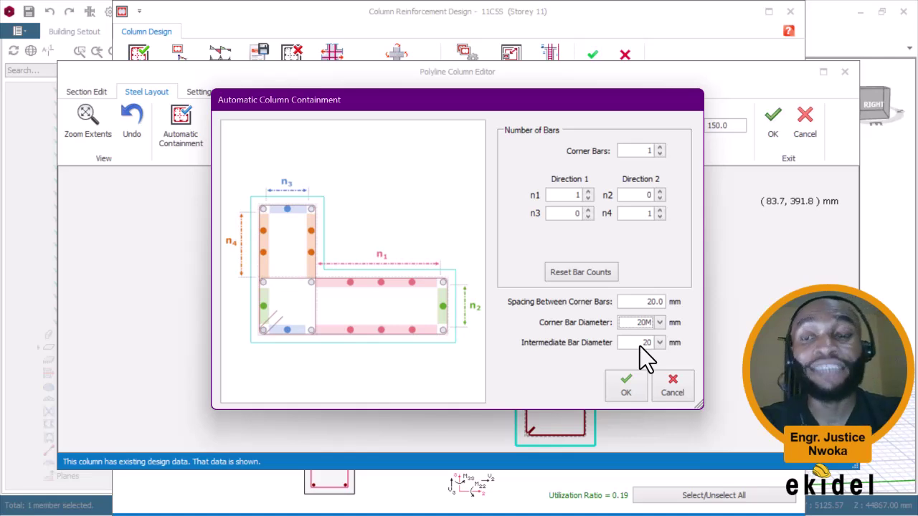
{"action": "left_click", "coordinate": [660, 342]}
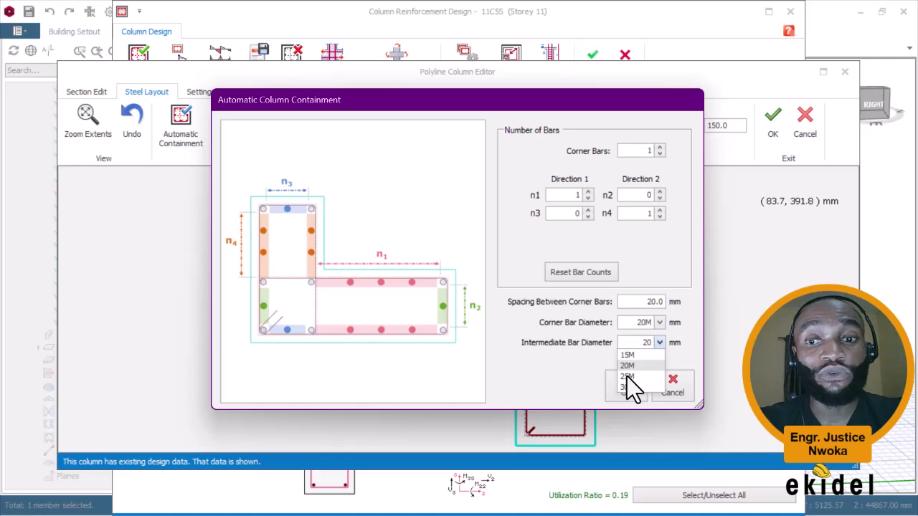
{"action": "key", "text": "Down"}
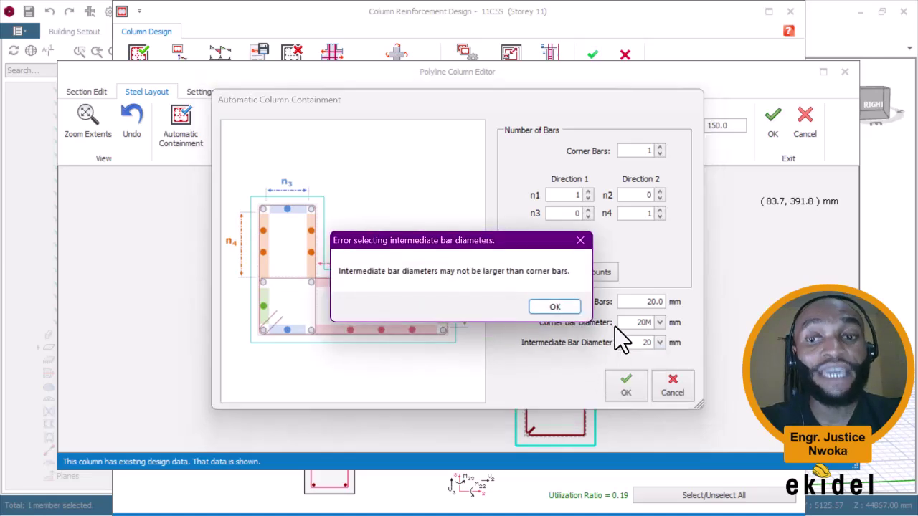
{"action": "left_click", "coordinate": [556, 307]}
Step: Set the corner and intermediate bar diameters to 25M and apply the new rebar layout to the column
{"action": "left_click", "coordinate": [658, 322]}
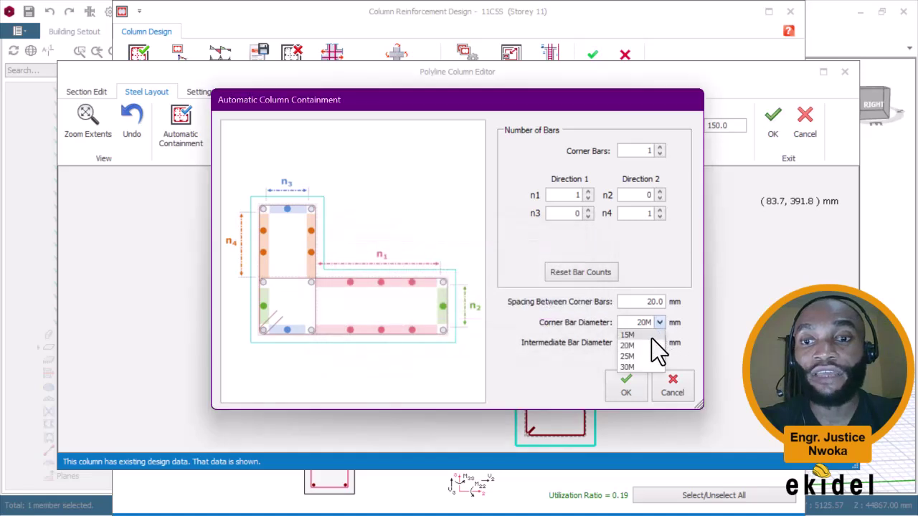
{"action": "left_click", "coordinate": [628, 356]}
{"action": "left_click", "coordinate": [659, 343]}
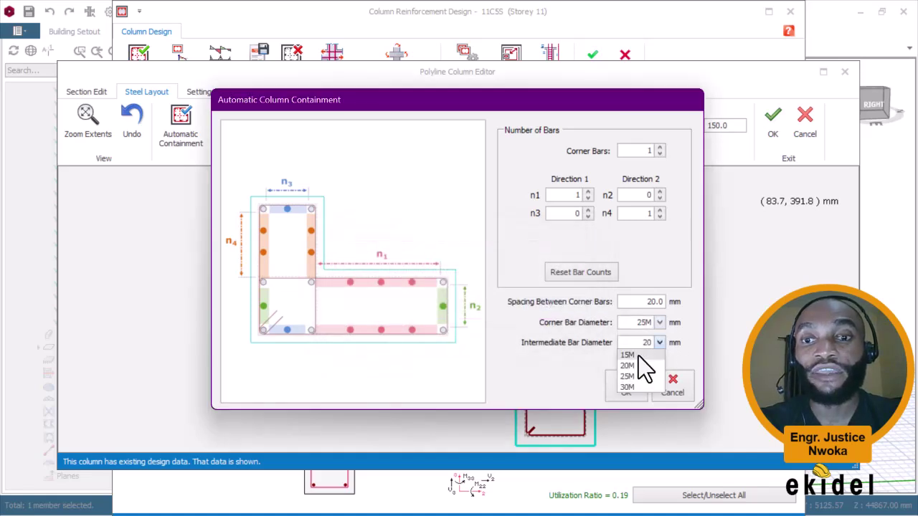
{"action": "left_click", "coordinate": [633, 377]}
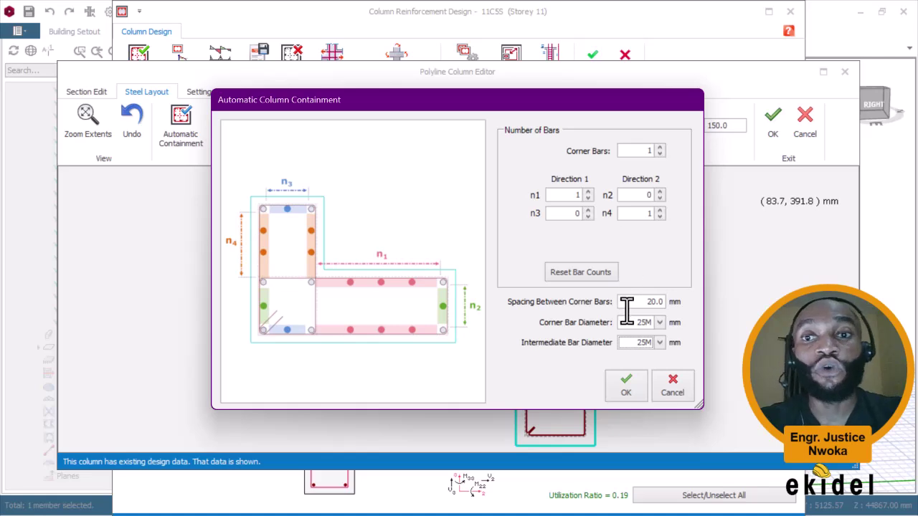
{"action": "left_click", "coordinate": [628, 388]}
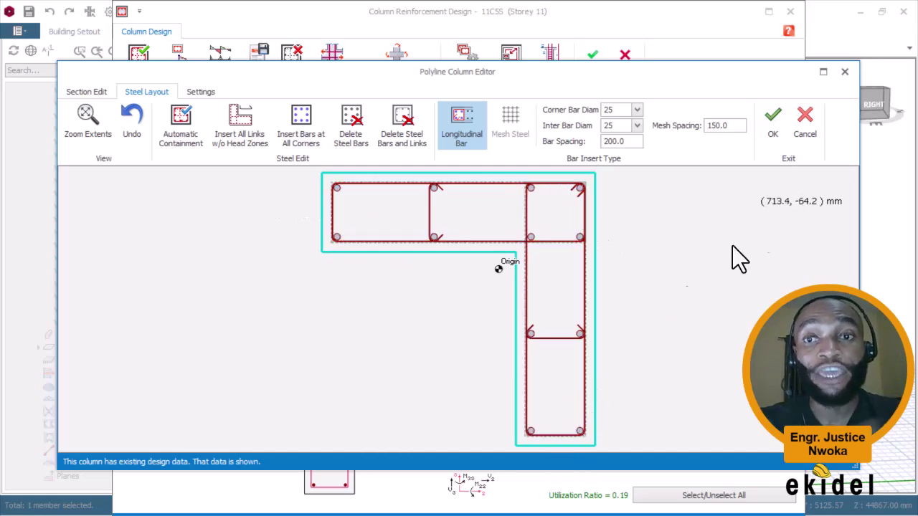
{"action": "left_click", "coordinate": [768, 121]}
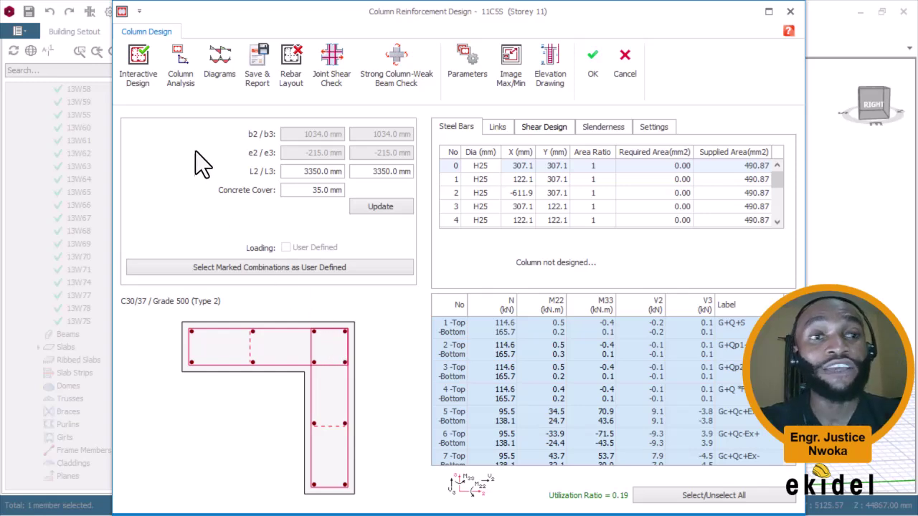
Step: Rerun the interactive design of column 11C5S with the new bars and accept the column's reinforcement design
{"action": "left_click", "coordinate": [141, 56]}
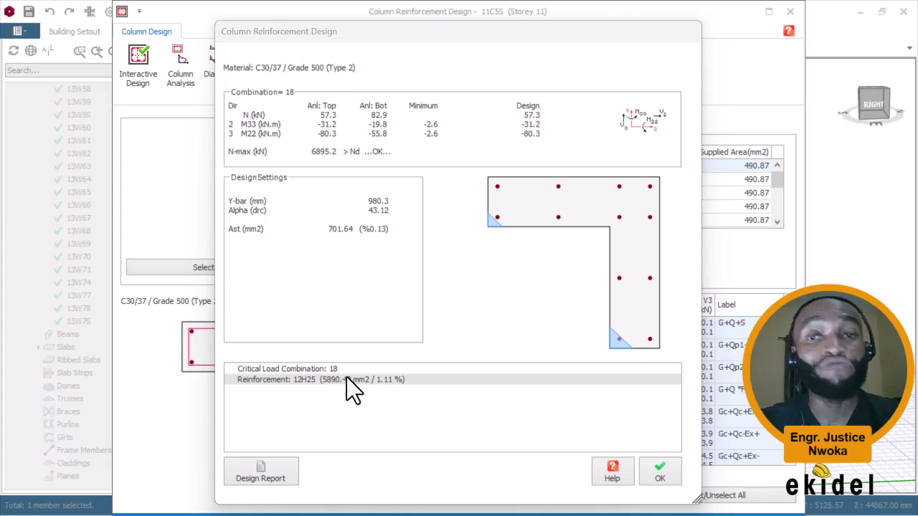
{"action": "left_click", "coordinate": [665, 473]}
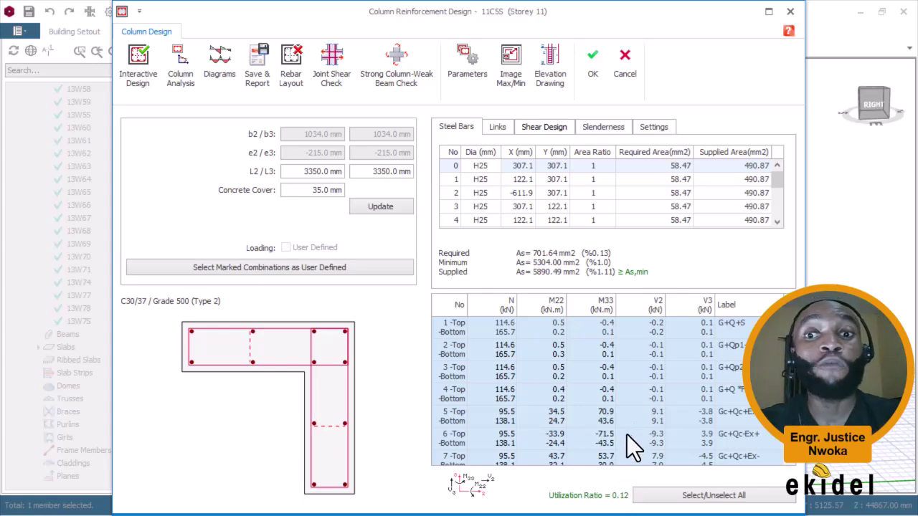
{"action": "scroll", "coordinate": [682, 359], "scroll_direction": "down", "scroll_amount": 3}
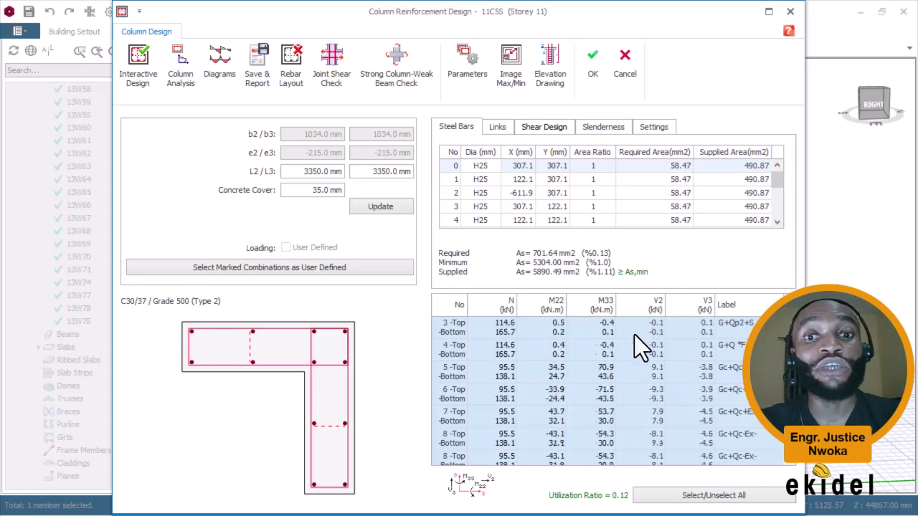
{"action": "left_click", "coordinate": [592, 79]}
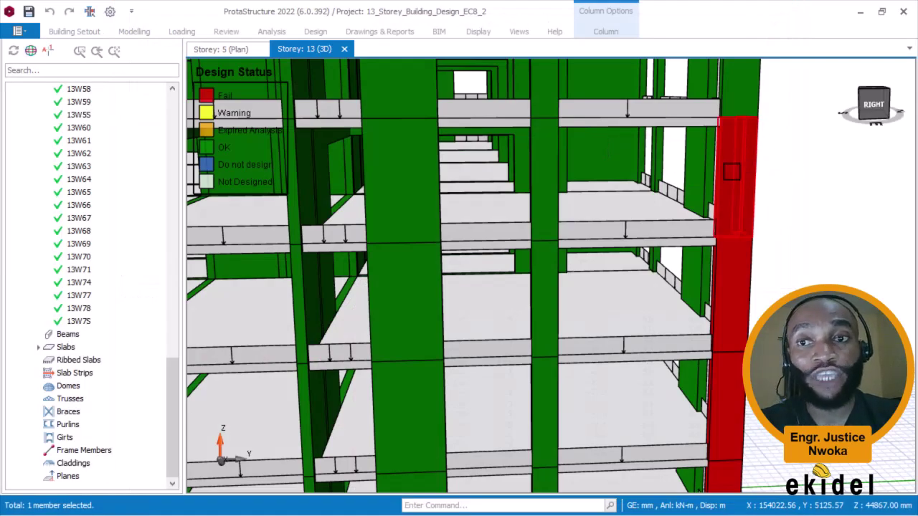
Step: Update the model's steel bars and check the design status of the corner column and the whole right face
{"action": "scroll", "coordinate": [512, 201], "scroll_direction": "down", "scroll_amount": 2}
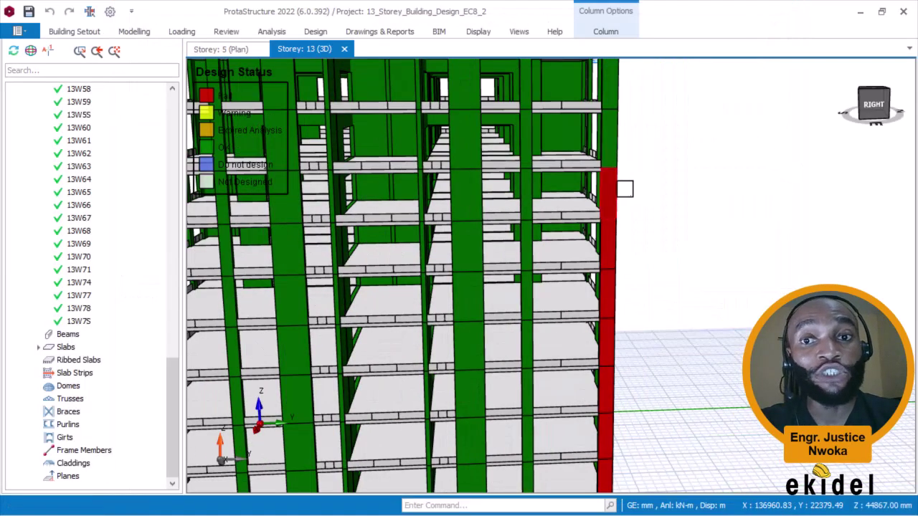
{"action": "scroll", "coordinate": [625, 190], "scroll_direction": "down", "scroll_amount": 2}
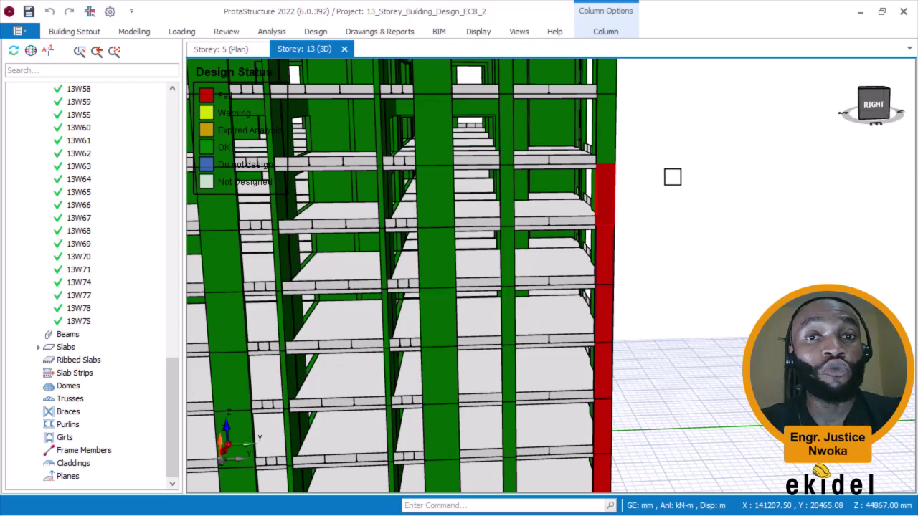
{"action": "right_click", "coordinate": [672, 177]}
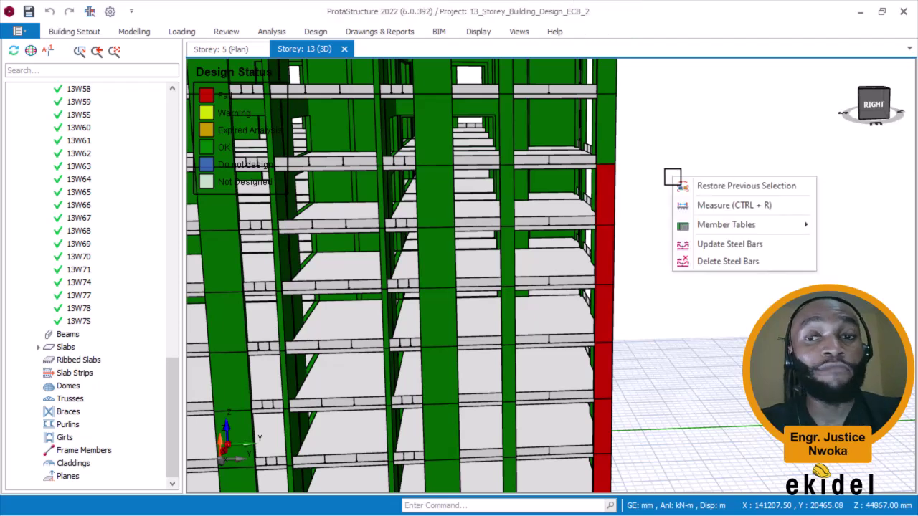
{"action": "left_click", "coordinate": [721, 244]}
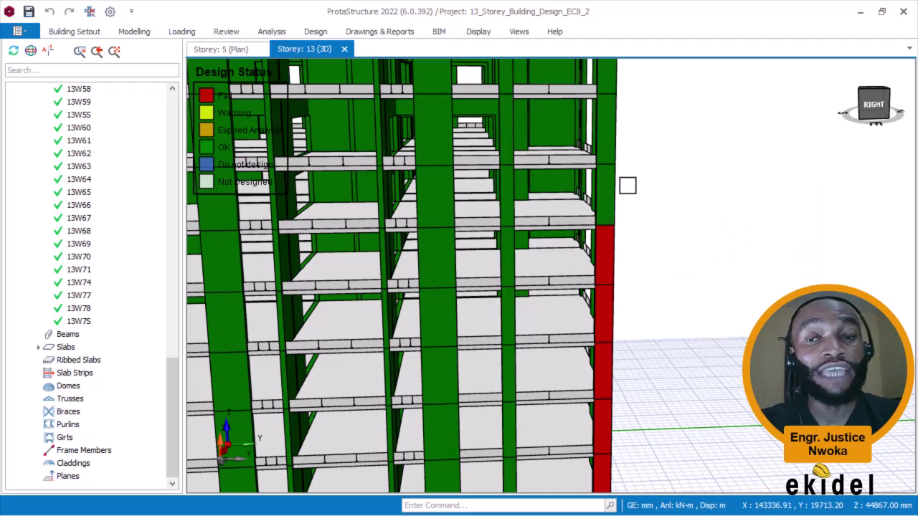
{"action": "scroll", "coordinate": [614, 200], "scroll_direction": "up", "scroll_amount": 2}
{"action": "mouse_move", "coordinate": [614, 200]}
{"action": "middle_mouse_down"}
{"action": "mouse_move", "coordinate": [584, 194]}
{"action": "mouse_move", "coordinate": [611, 197]}
{"action": "middle_mouse_up"}
{"action": "scroll", "coordinate": [574, 189], "scroll_direction": "down", "scroll_amount": 5}
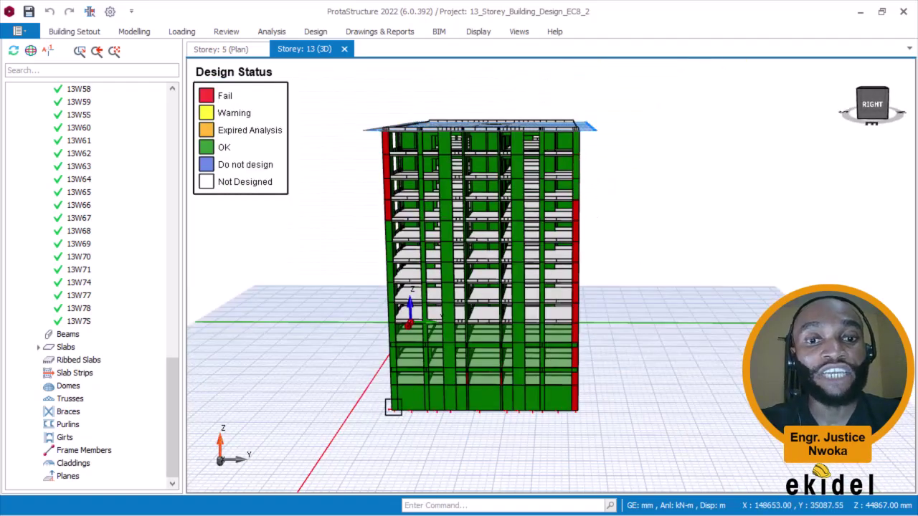
Step: Examine the design status of the two corner columns on the building's right face, storey by storey
{"action": "scroll", "coordinate": [395, 406], "scroll_direction": "up", "scroll_amount": 2}
{"action": "middle_click_drag", "start_coordinate": [392, 391], "coordinate": [395, 325]}
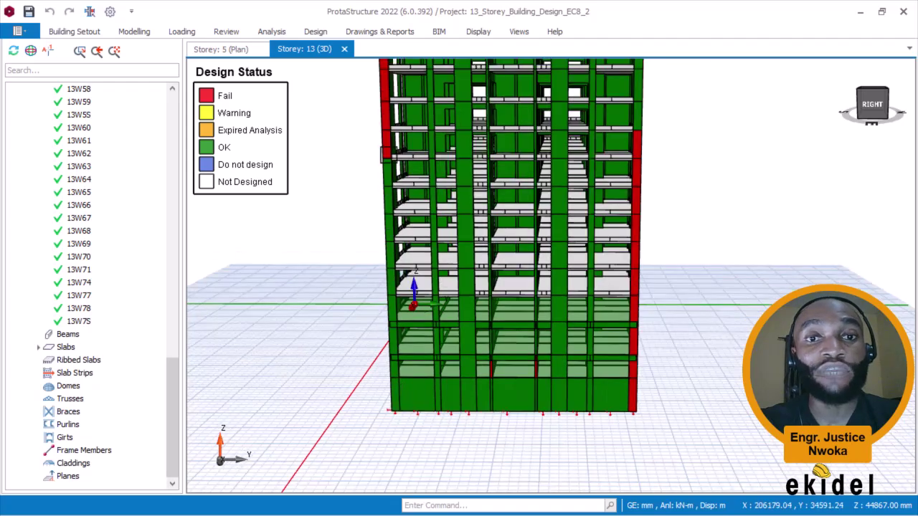
{"action": "mouse_move", "coordinate": [393, 181]}
{"action": "middle_mouse_down"}
{"action": "mouse_move", "coordinate": [400, 198]}
{"action": "mouse_move", "coordinate": [385, 180]}
{"action": "mouse_move", "coordinate": [390, 186]}
{"action": "middle_mouse_up"}
{"action": "middle_click_drag", "start_coordinate": [637, 172], "coordinate": [608, 174]}
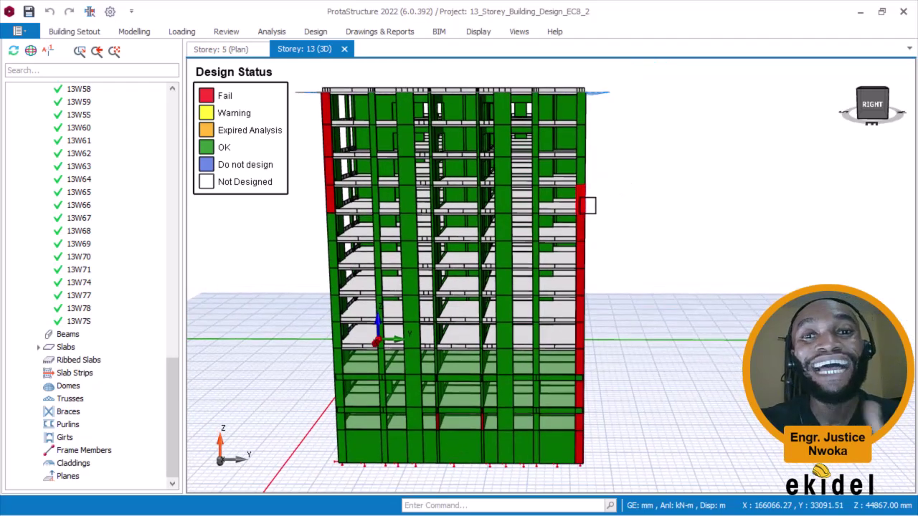
{"action": "scroll", "coordinate": [587, 201], "scroll_direction": "up", "scroll_amount": 2}
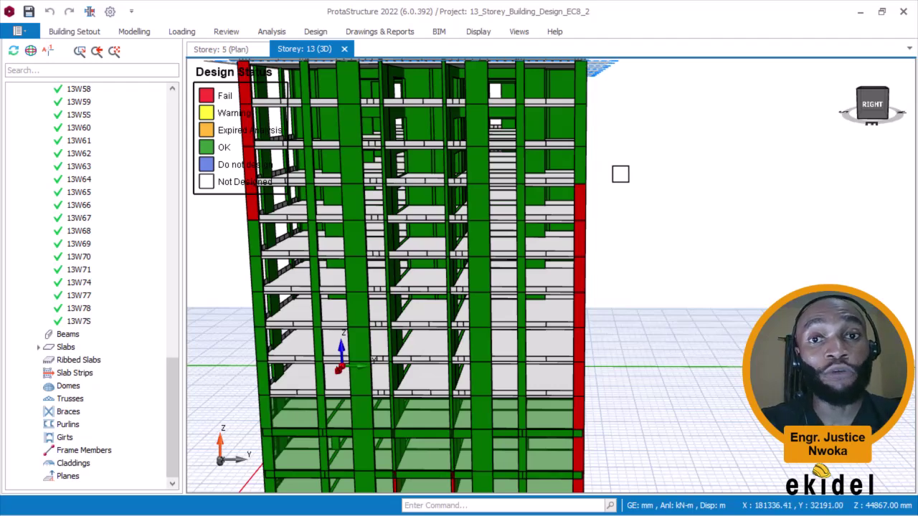
{"action": "scroll", "coordinate": [606, 173], "scroll_direction": "down", "scroll_amount": 3}
{"action": "middle_click_drag", "start_coordinate": [601, 185], "coordinate": [629, 180]}
{"action": "scroll", "coordinate": [666, 189], "scroll_direction": "up", "scroll_amount": 2}
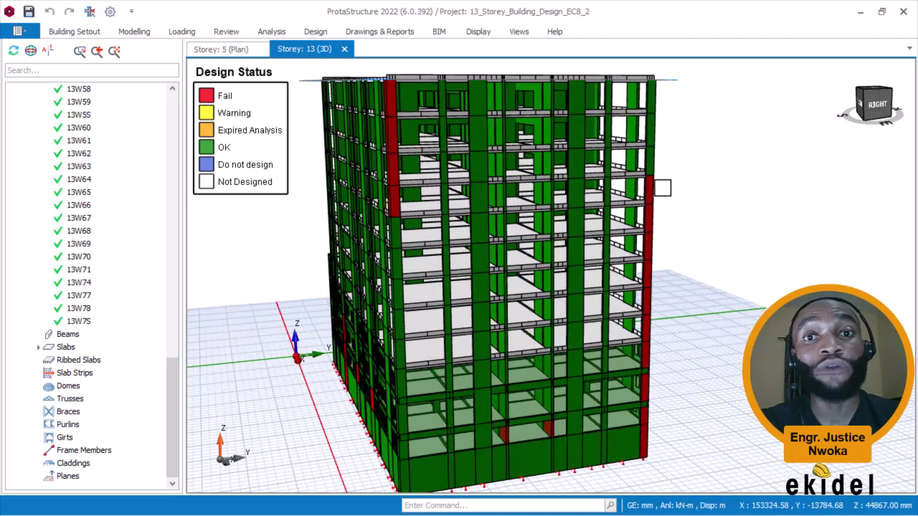
{"action": "scroll", "coordinate": [664, 188], "scroll_direction": "up", "scroll_amount": 3}
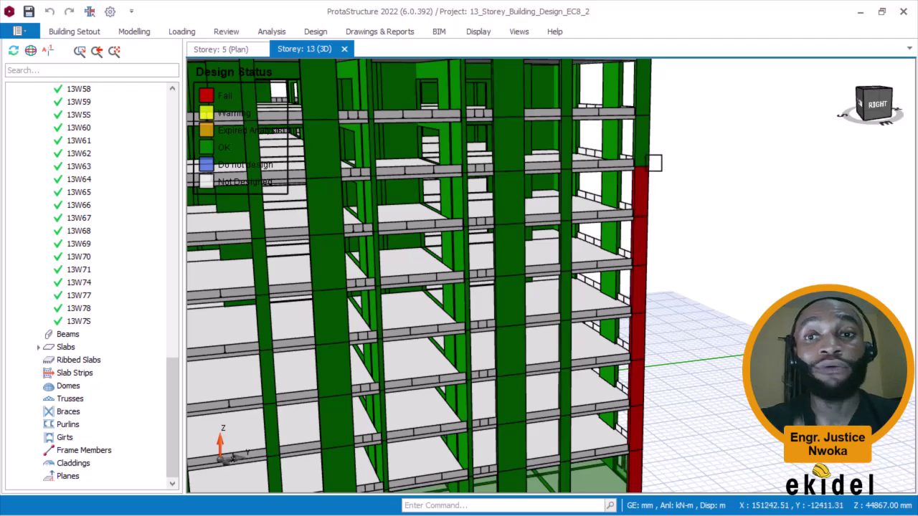
{"action": "scroll", "coordinate": [657, 144], "scroll_direction": "up", "scroll_amount": 1}
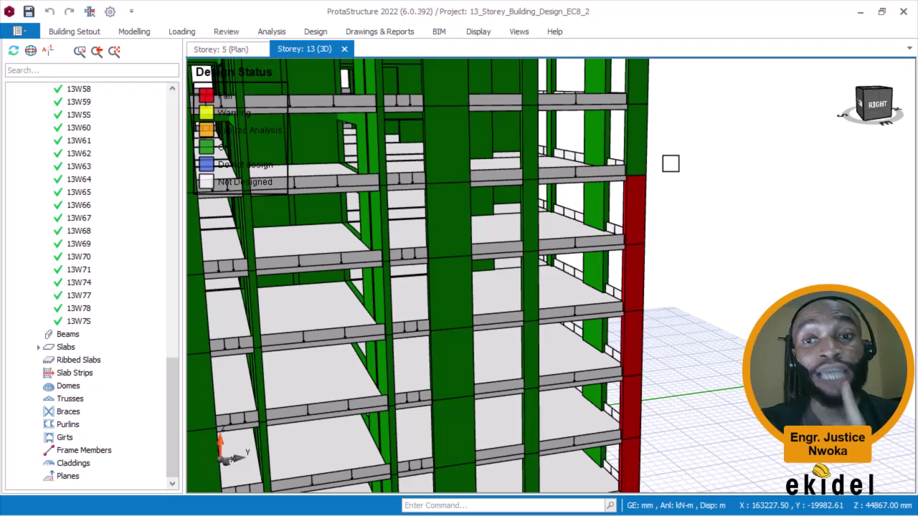
{"action": "middle_click_drag", "start_coordinate": [667, 174], "coordinate": [654, 172]}
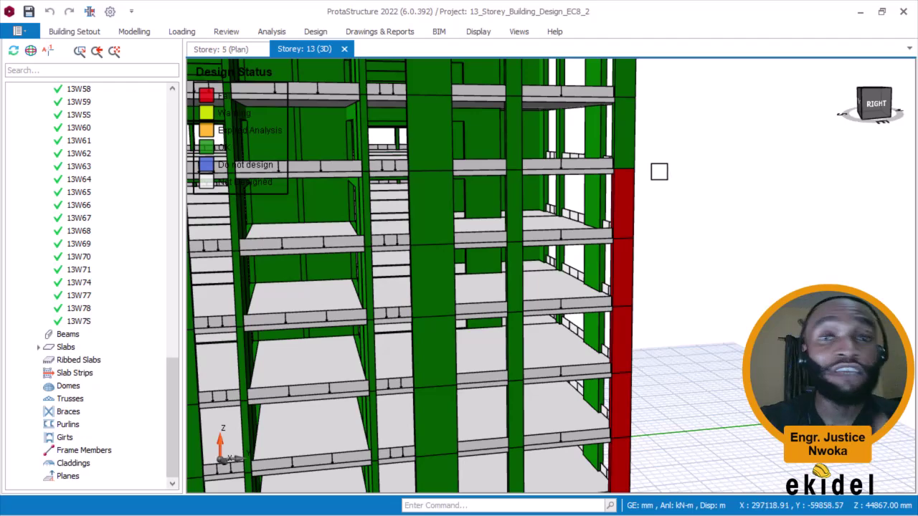
{"action": "scroll", "coordinate": [658, 171], "scroll_direction": "down", "scroll_amount": 3}
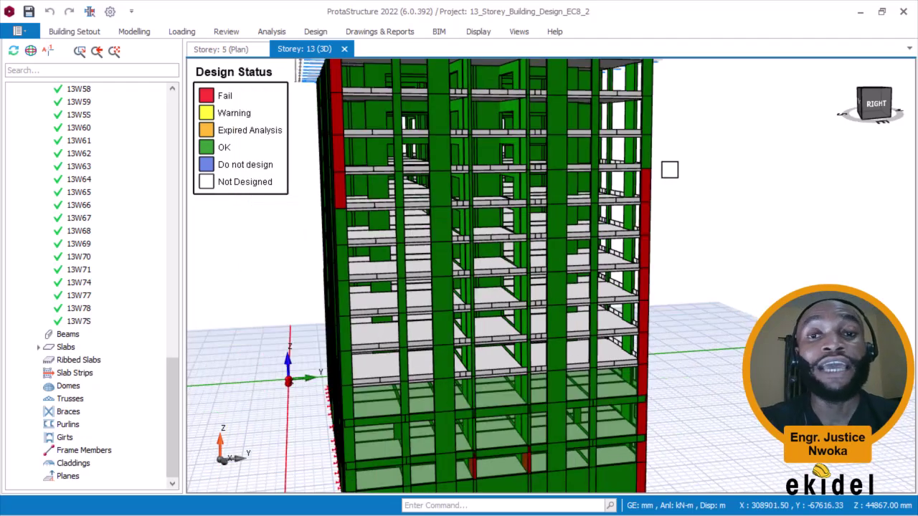
Step: Examine the design status of the columns and walls around the building's back, left and front faces
{"action": "mouse_move", "coordinate": [664, 166]}
{"action": "middle_mouse_down"}
{"action": "mouse_move", "coordinate": [643, 221]}
{"action": "mouse_move", "coordinate": [588, 207]}
{"action": "mouse_move", "coordinate": [515, 208]}
{"action": "middle_mouse_up"}
{"action": "scroll", "coordinate": [515, 206], "scroll_direction": "down", "scroll_amount": 2}
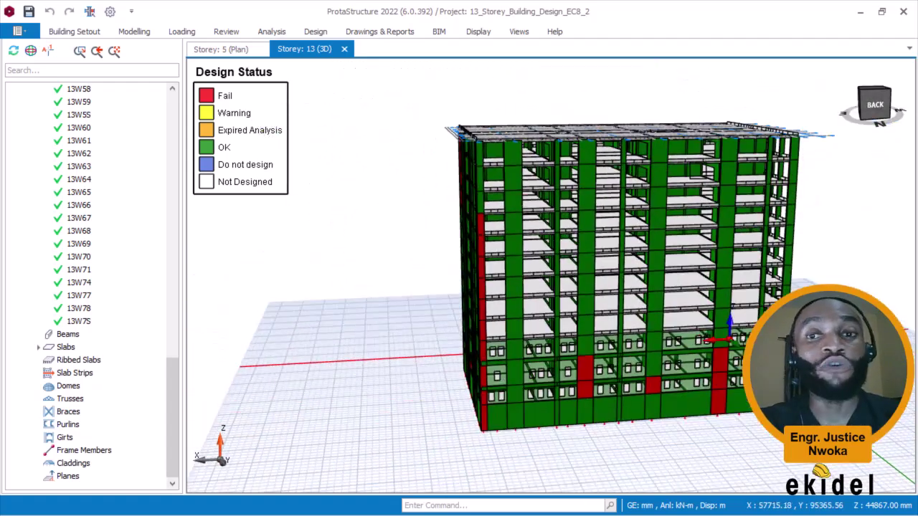
{"action": "scroll", "coordinate": [696, 169], "scroll_direction": "up", "scroll_amount": 2}
{"action": "mouse_move", "coordinate": [556, 185]}
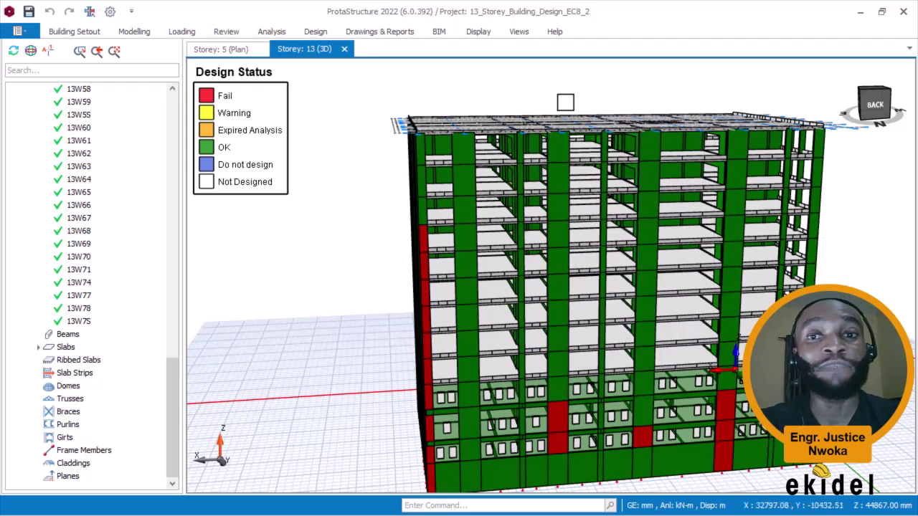
{"action": "middle_click_drag", "start_coordinate": [600, 96], "coordinate": [529, 99]}
{"action": "middle_click_drag", "start_coordinate": [634, 94], "coordinate": [583, 91], "text": "shift"}
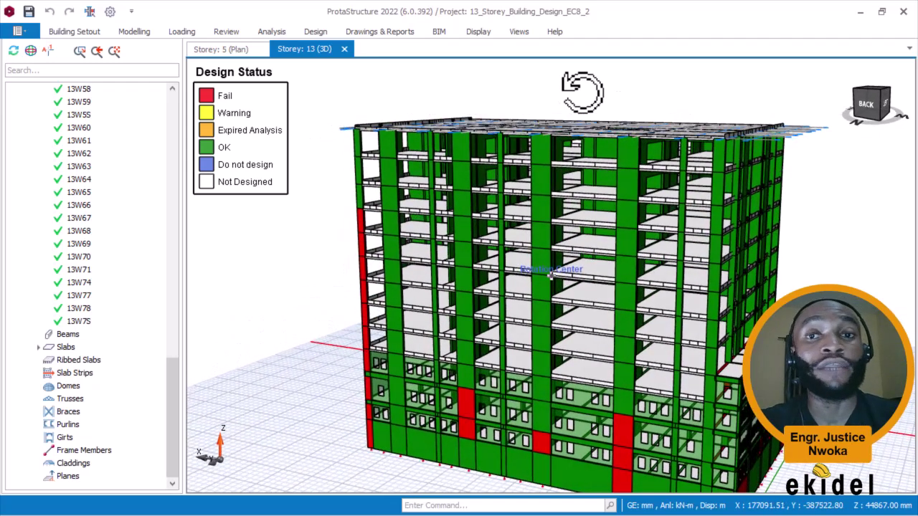
{"action": "middle_click_drag", "start_coordinate": [582, 91], "coordinate": [590, 92], "text": "shift"}
{"action": "scroll", "coordinate": [613, 100], "scroll_direction": "up", "scroll_amount": 2}
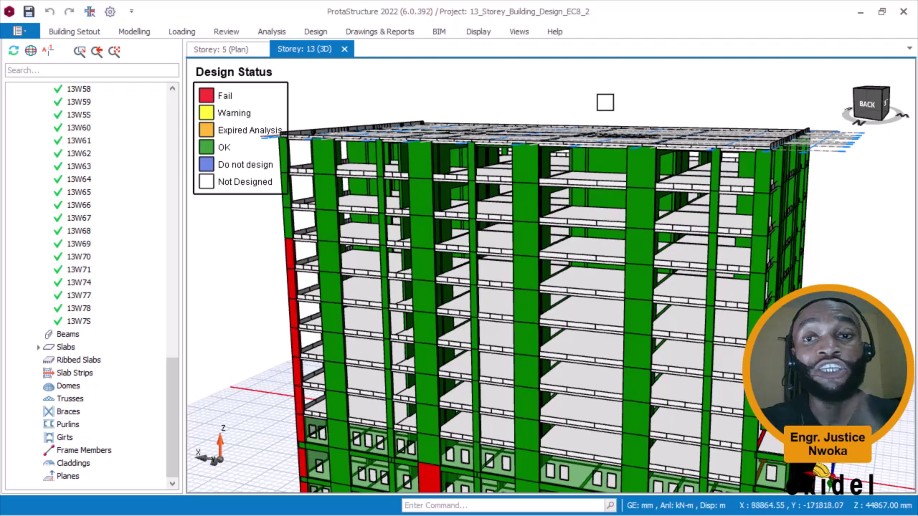
{"action": "middle_click_drag", "start_coordinate": [604, 103], "coordinate": [582, 98]}
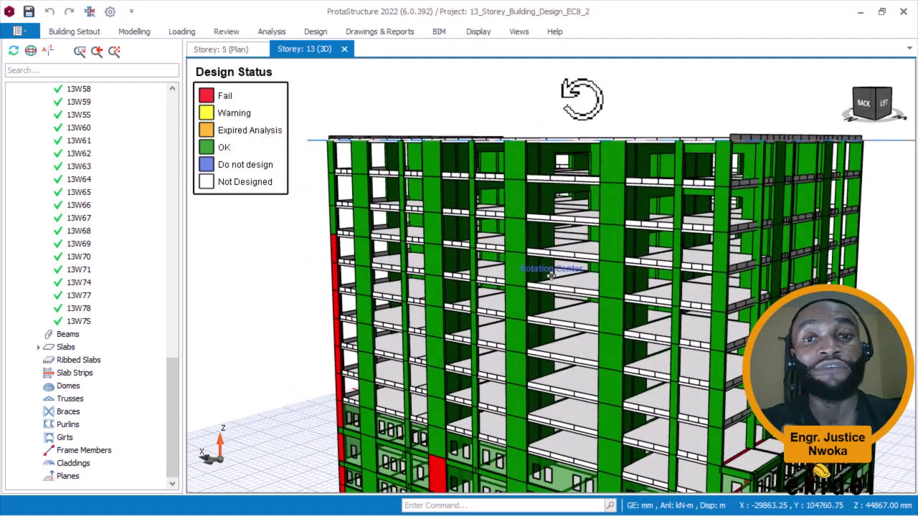
{"action": "middle_click_drag", "start_coordinate": [582, 99], "coordinate": [581, 98]}
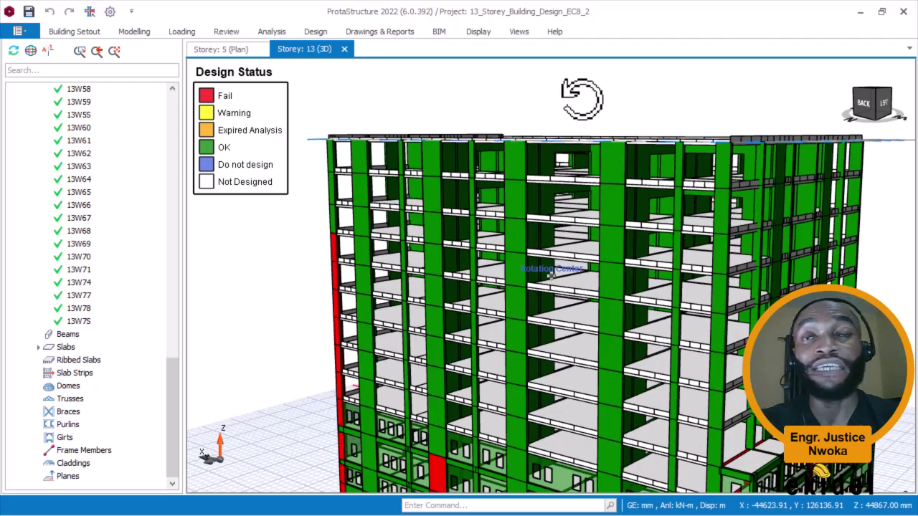
{"action": "scroll", "coordinate": [581, 99], "scroll_direction": "down", "scroll_amount": 3}
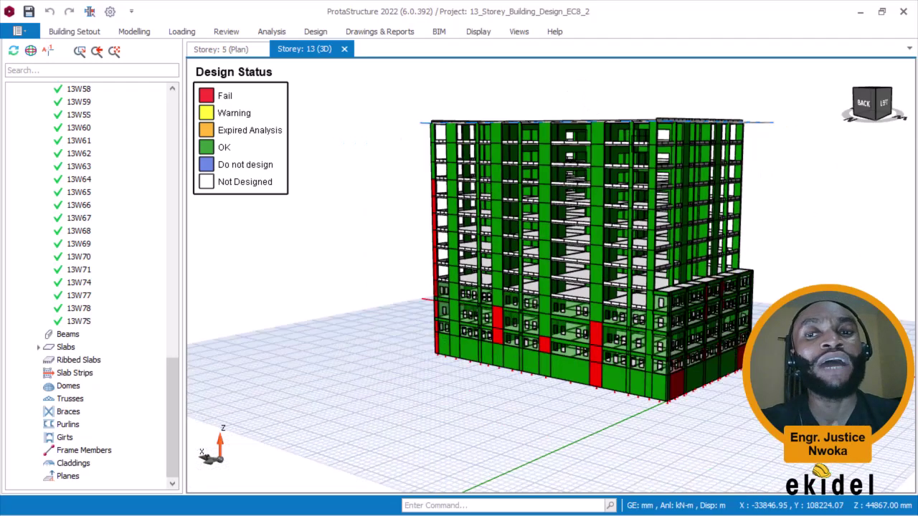
{"action": "scroll", "coordinate": [674, 183], "scroll_direction": "up", "scroll_amount": 4}
{"action": "middle_click_drag", "start_coordinate": [696, 179], "coordinate": [551, 174]}
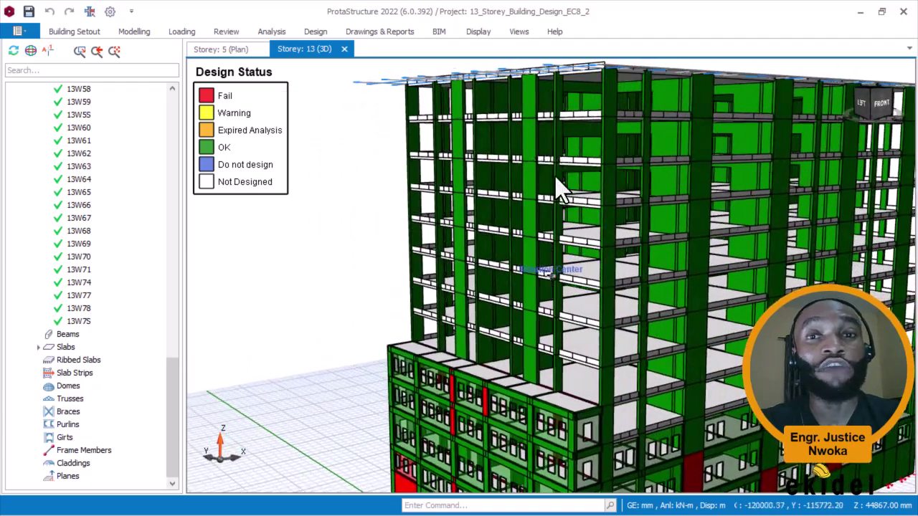